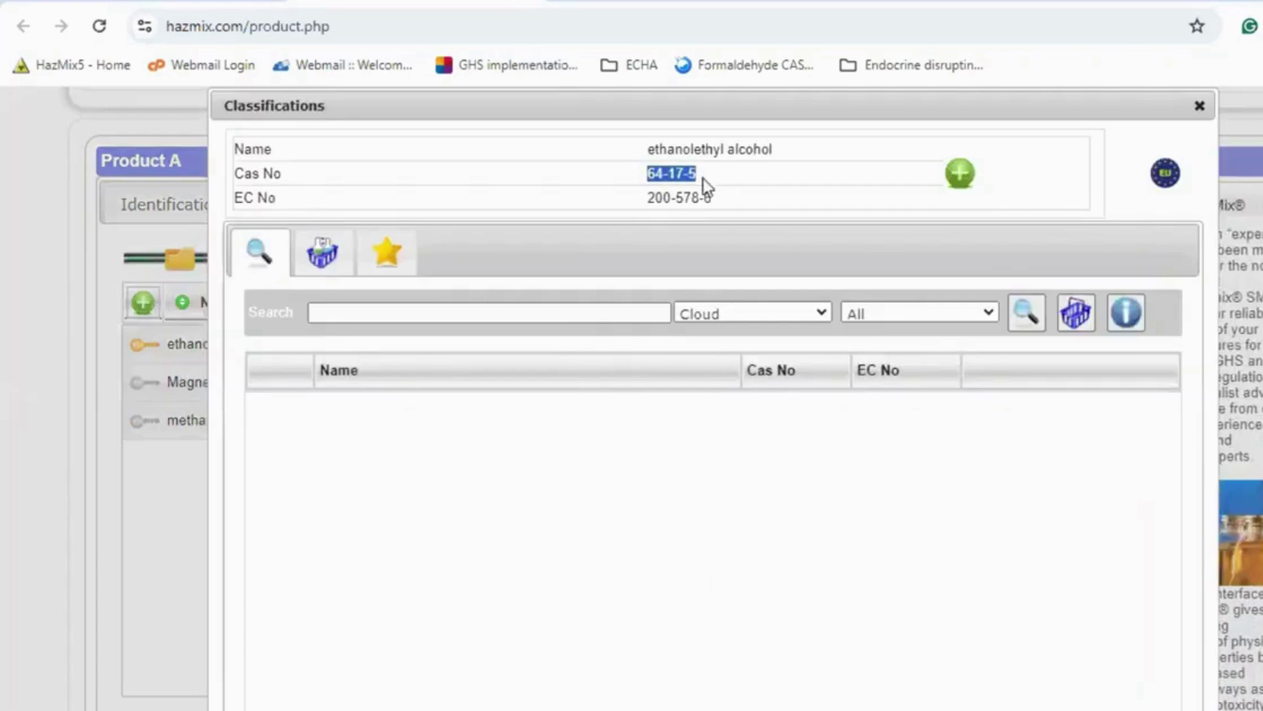
Step: Search the Cloud classifications for CAS number 64-17-5 and review the listed ethanol entries
left_click(487, 313)
type("64-17-5")
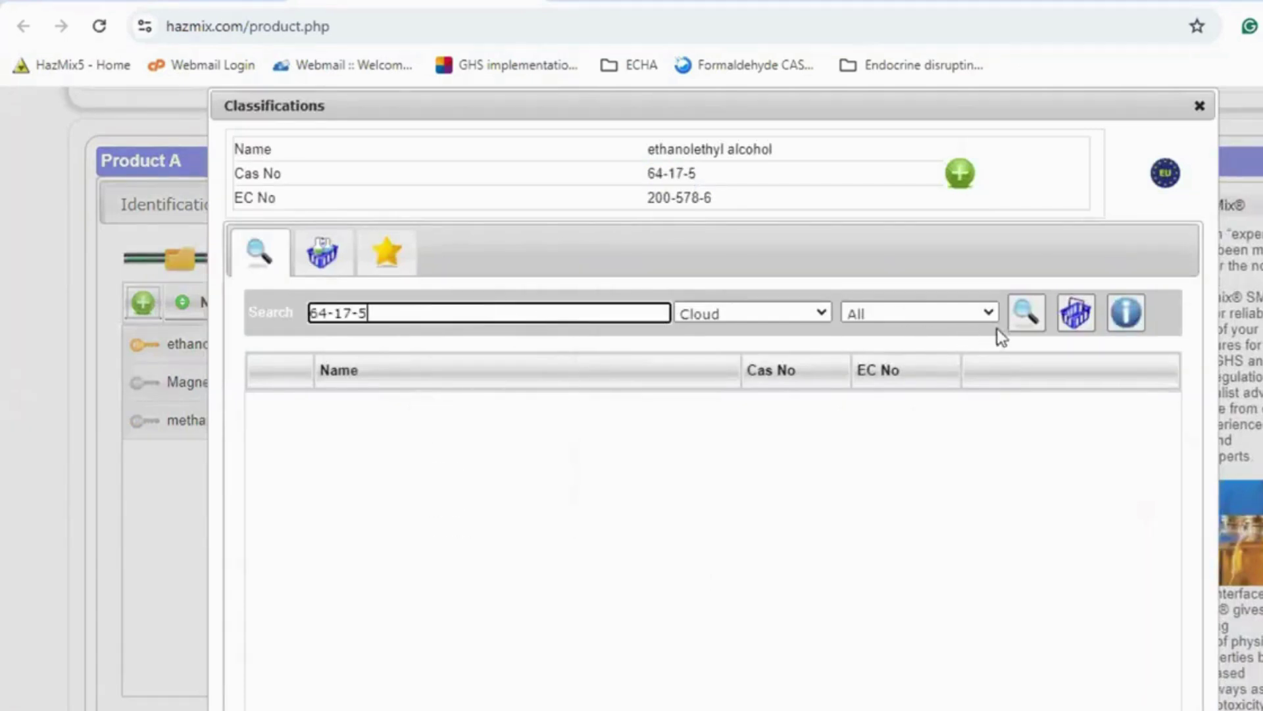
left_click(1026, 313)
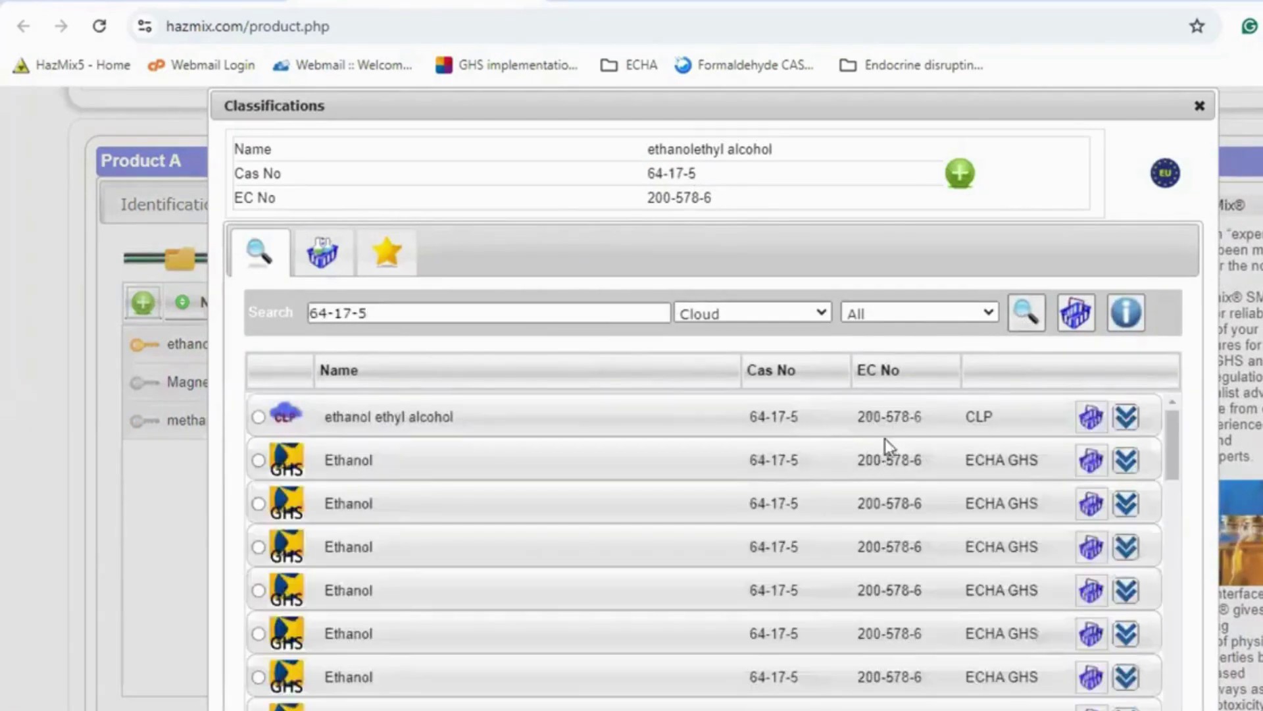
scroll(989, 347, "down", 3)
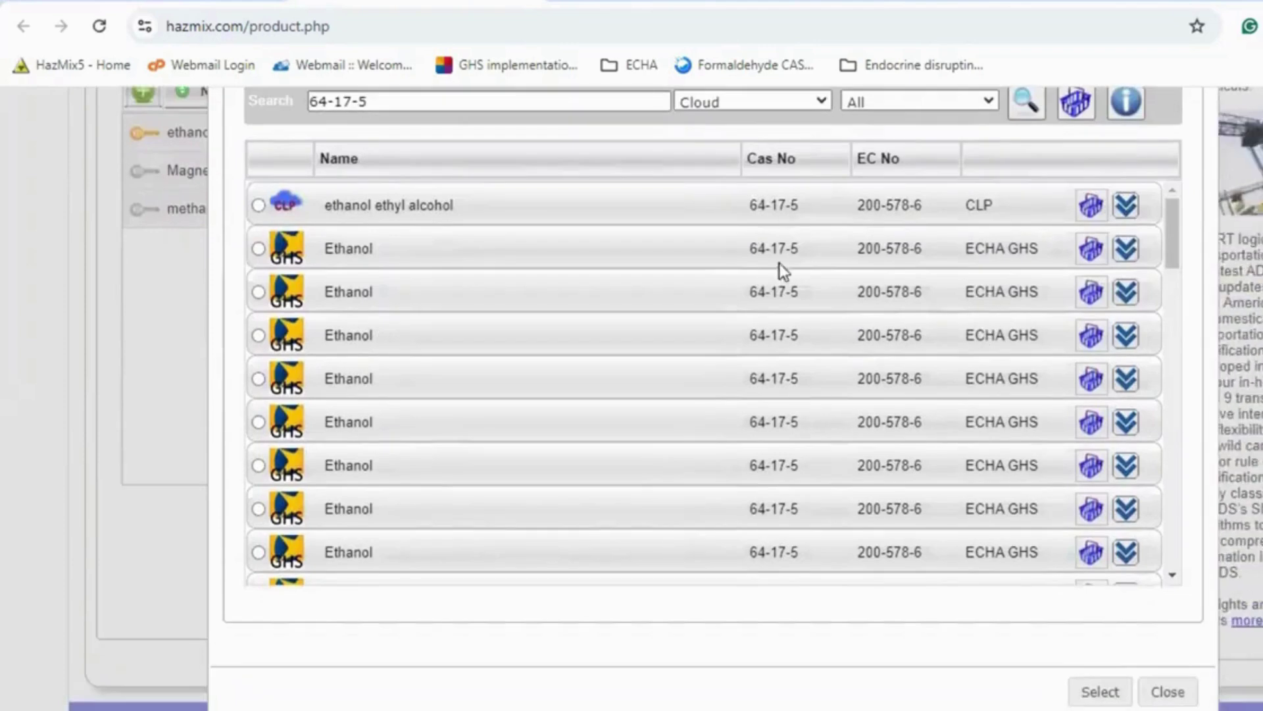
scroll(790, 273, "up", 2)
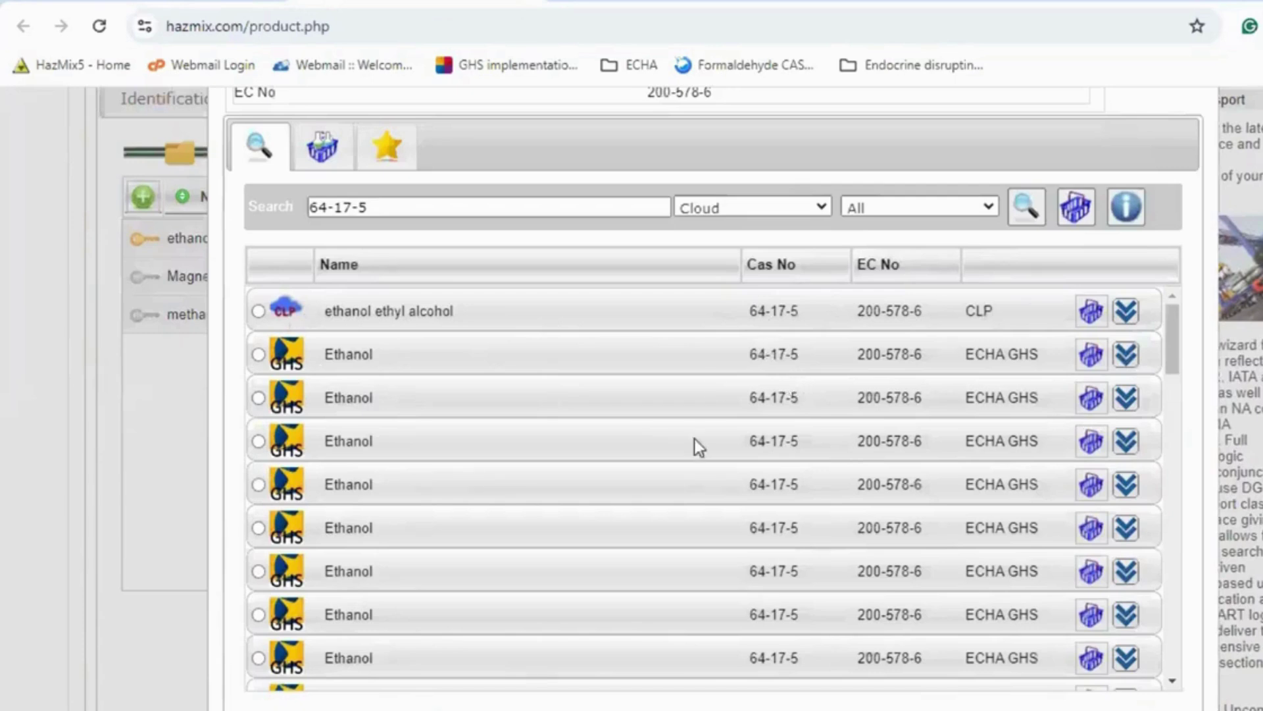
scroll(833, 305, "up", 2)
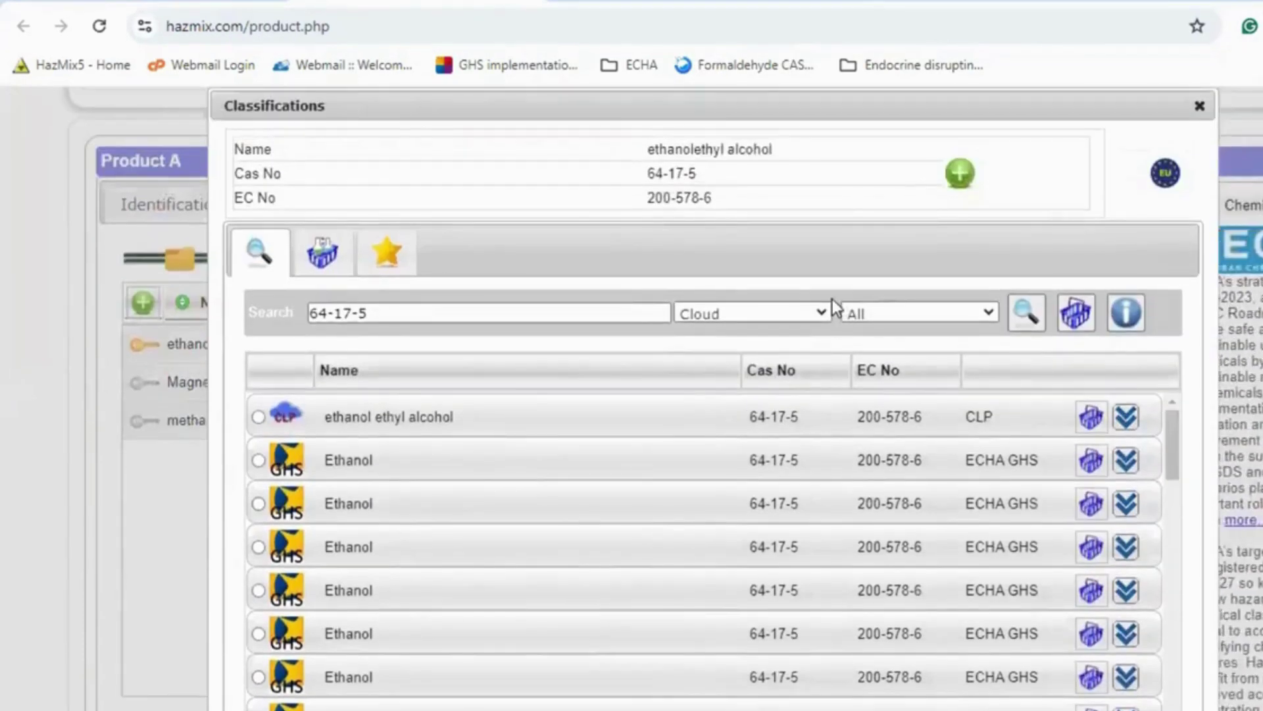
Step: Create a new classification for ethanolethyl alcohol and keep its classification type as CLP
left_click(960, 176)
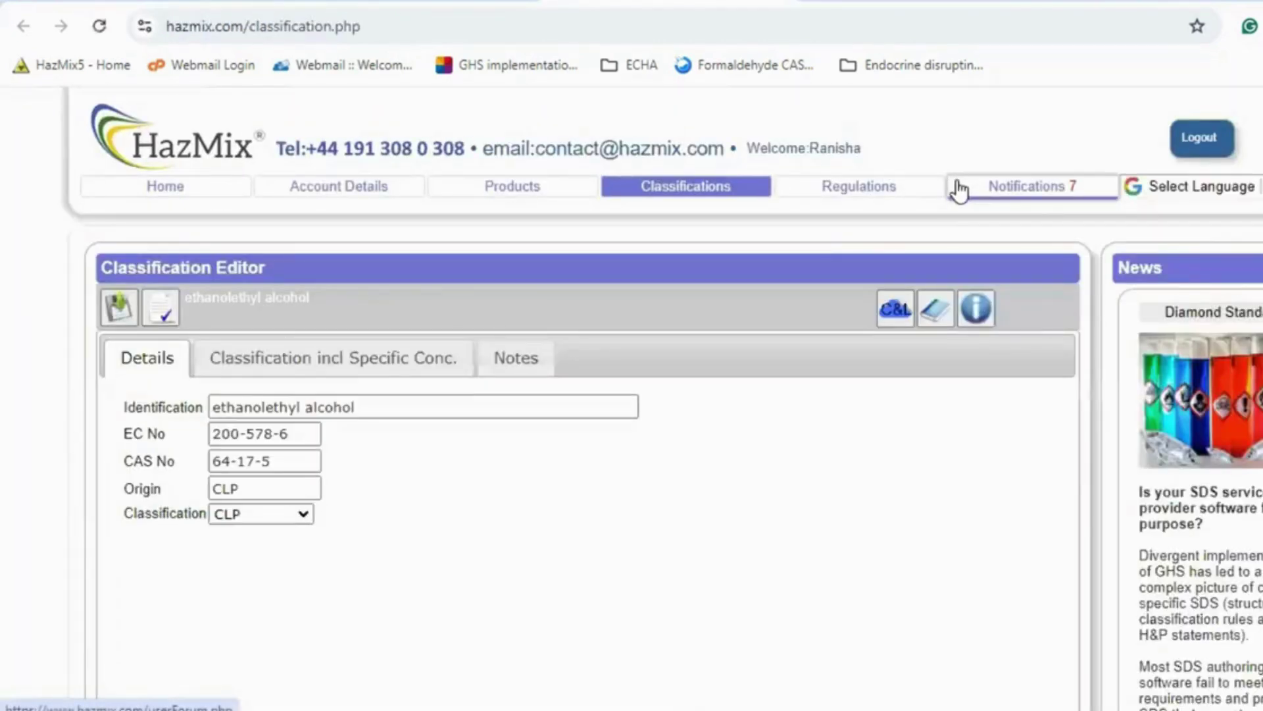
left_click(278, 516)
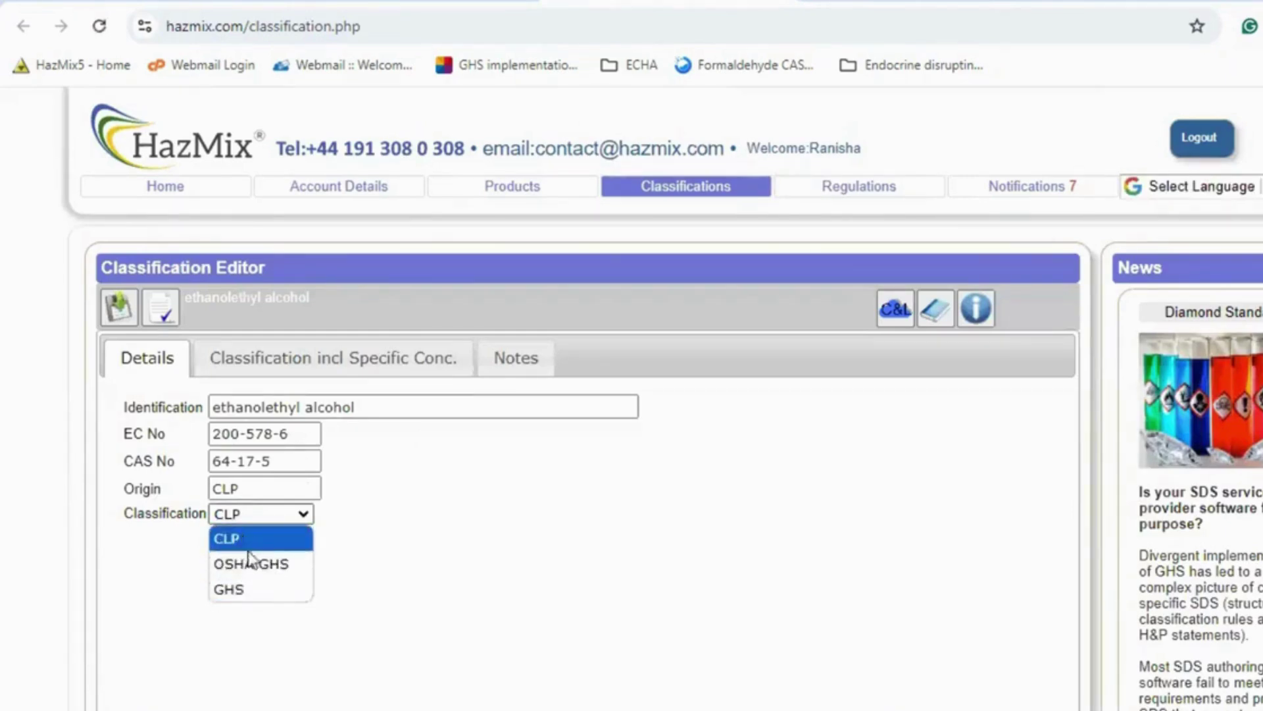
left_click(328, 514)
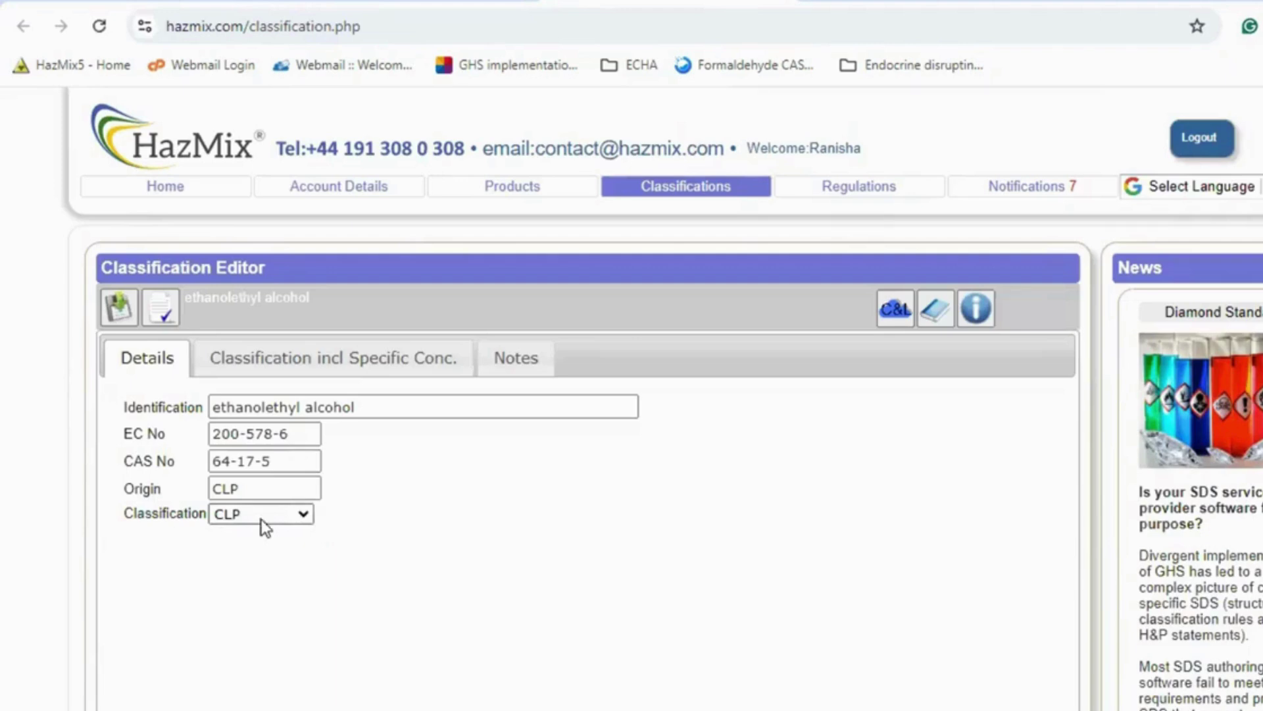
Step: Add hazard code H225 Flam. Liq. 2 to the substance's hazard classification
left_click(263, 369)
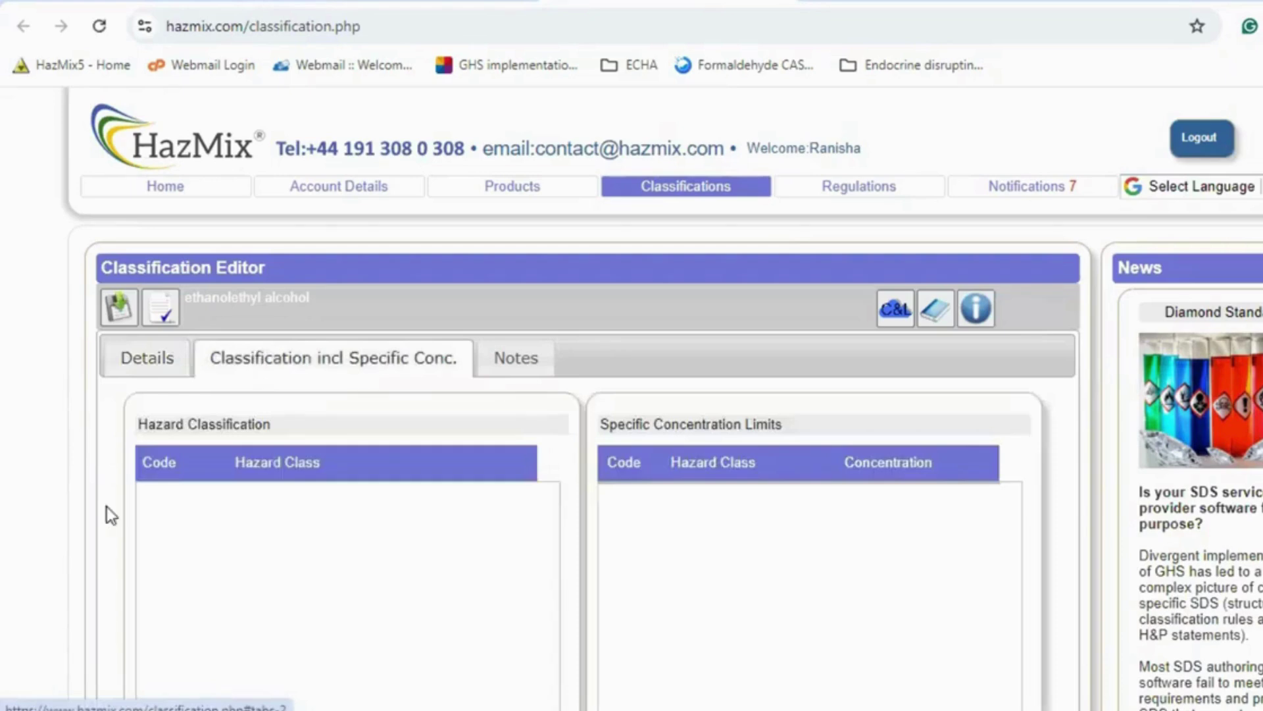
scroll(111, 515, "down", 5)
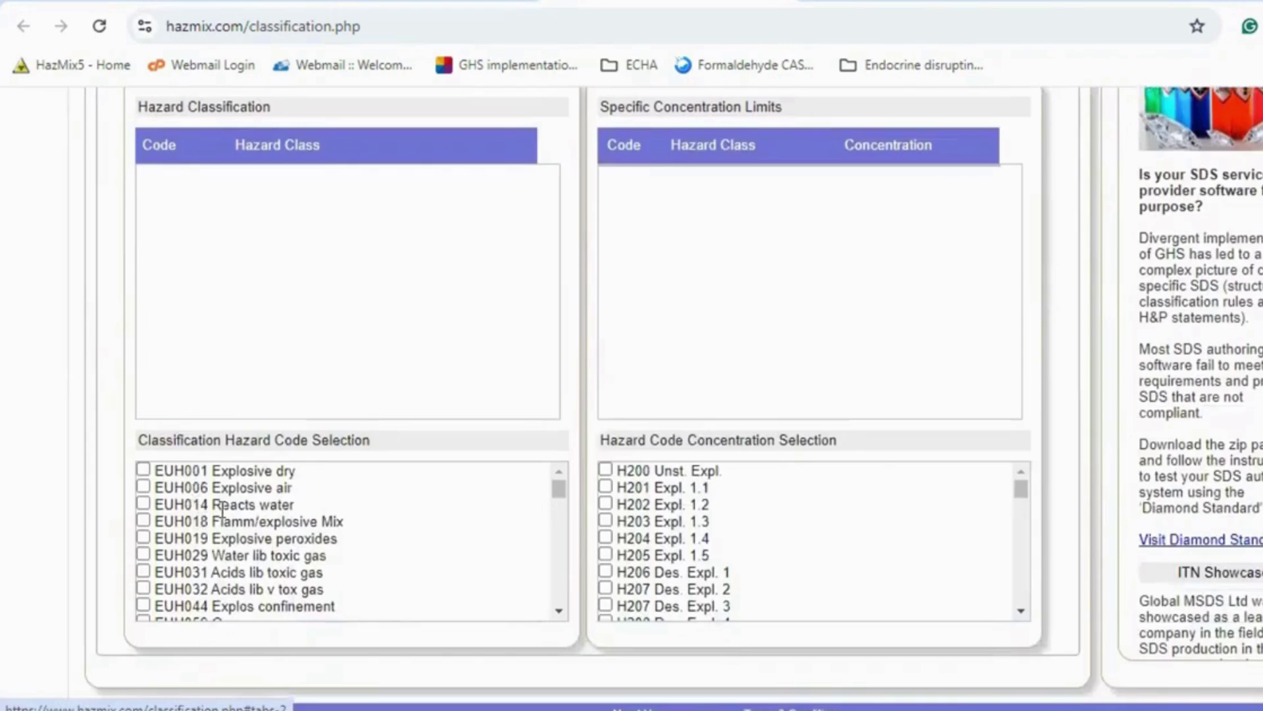
scroll(185, 397, "up", 2)
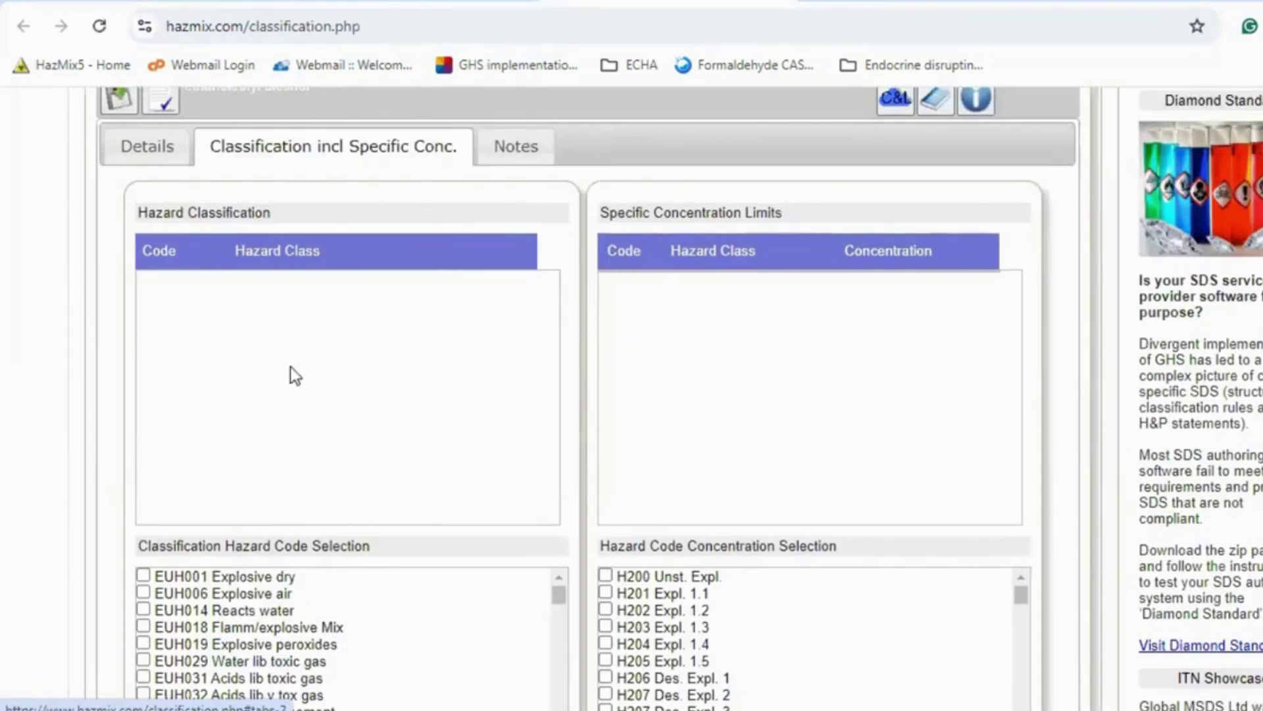
scroll(373, 593, "down", 2)
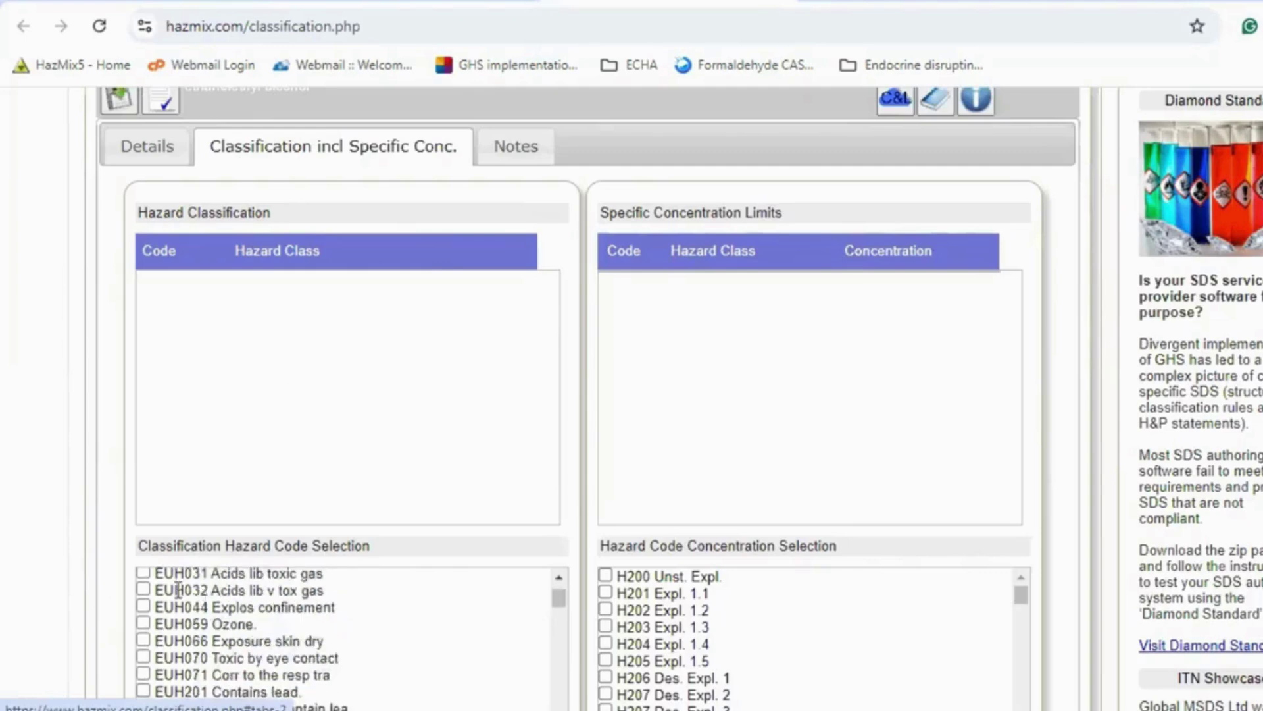
scroll(373, 594, "down", 4)
scroll(489, 471, "down", 2)
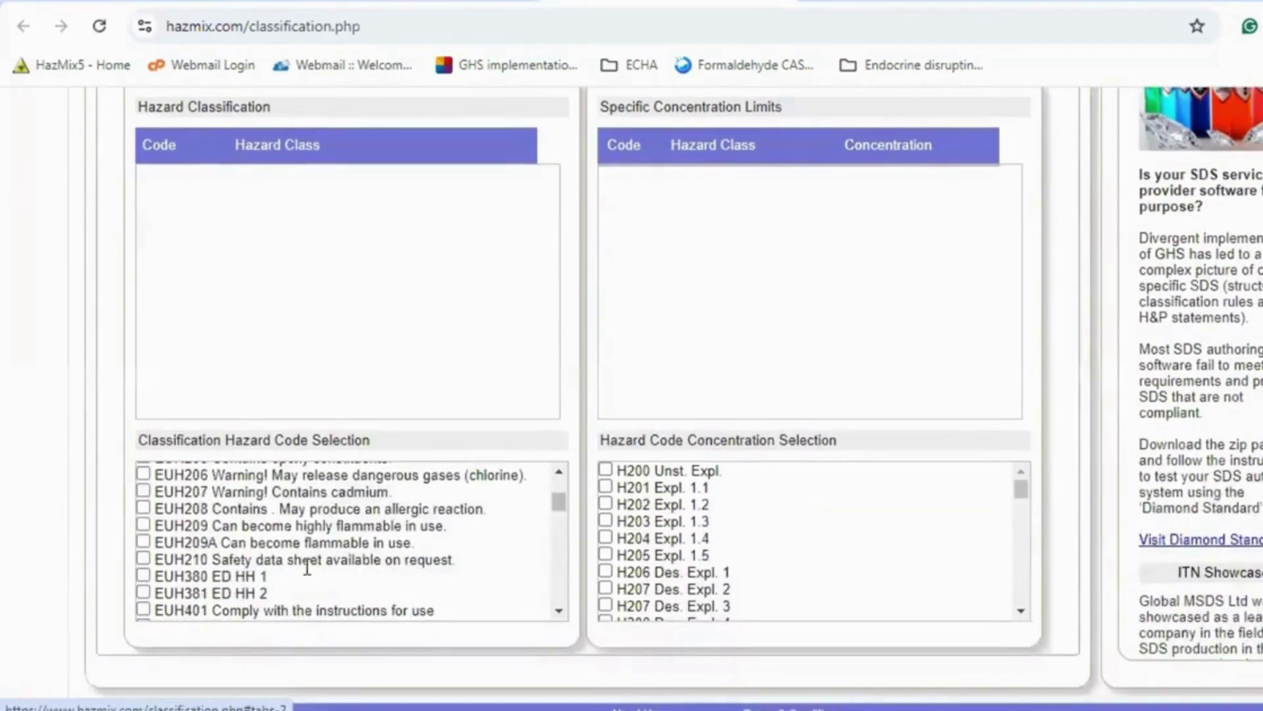
scroll(305, 560, "down", 6)
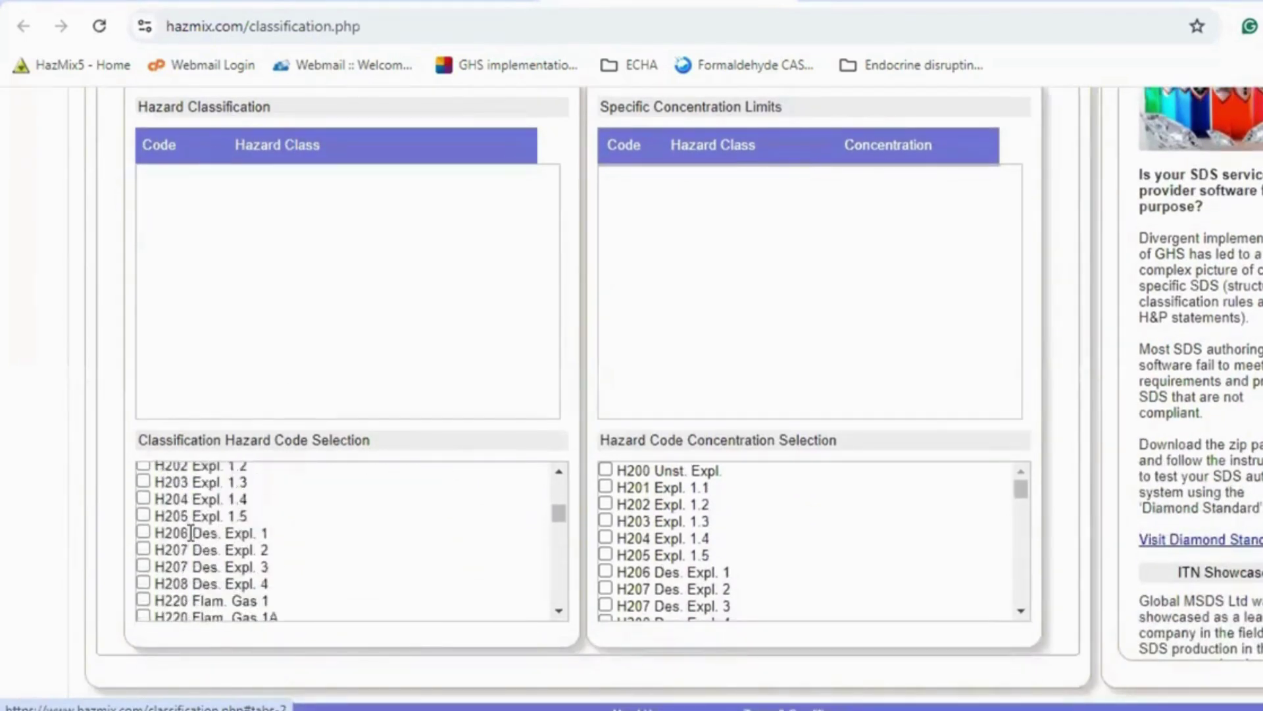
scroll(176, 532, "down", 2)
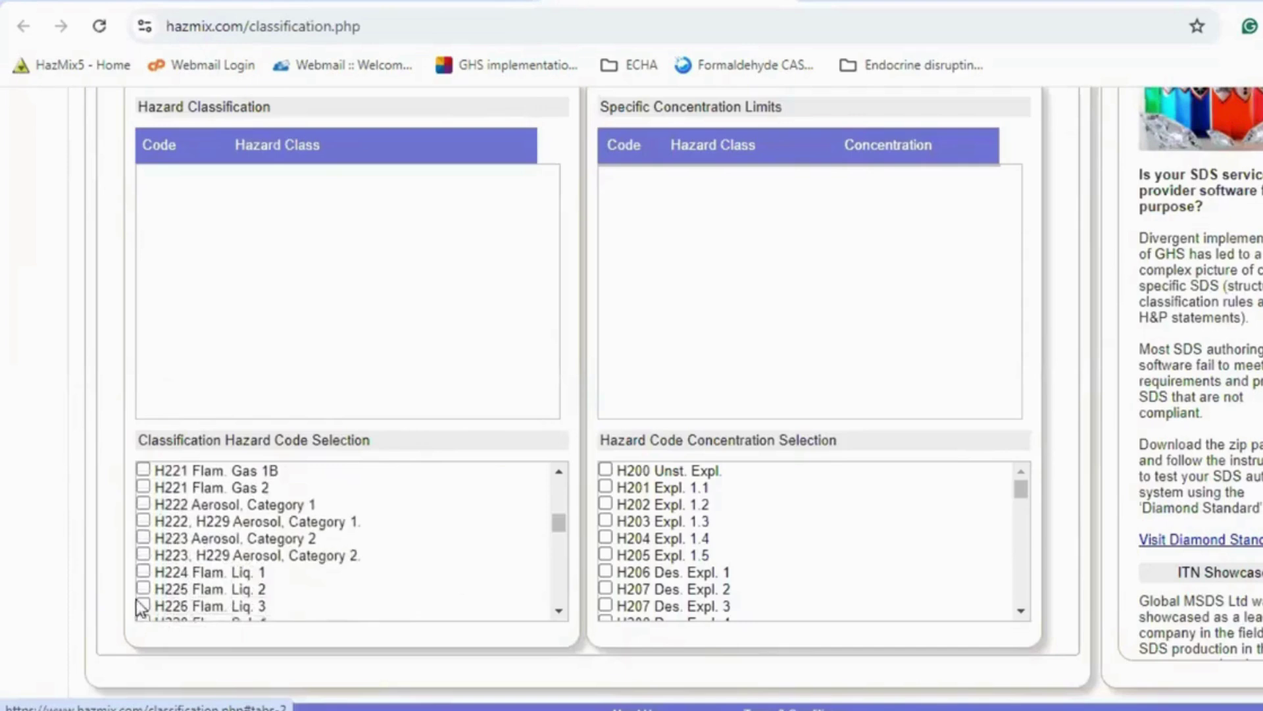
left_click(142, 588)
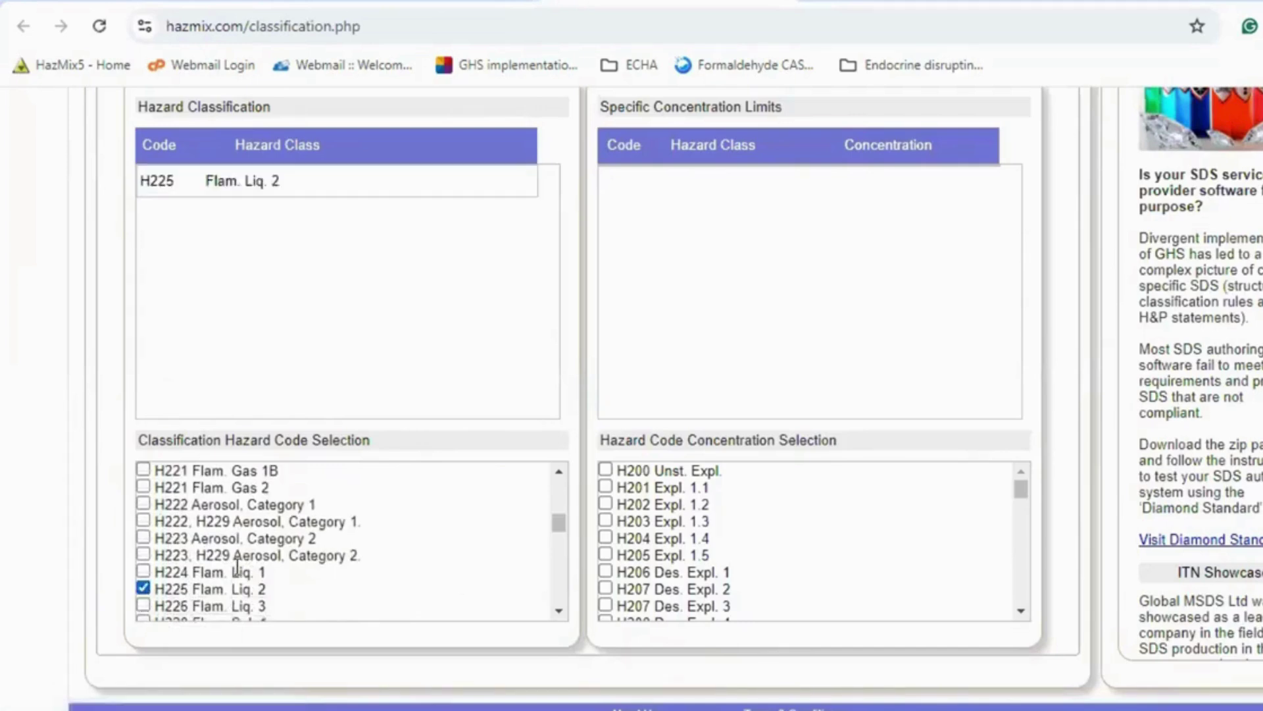
Step: Add hazard code H319 Eye Irrit. 2 to the substance's hazard classification
scroll(340, 523, "down", 6)
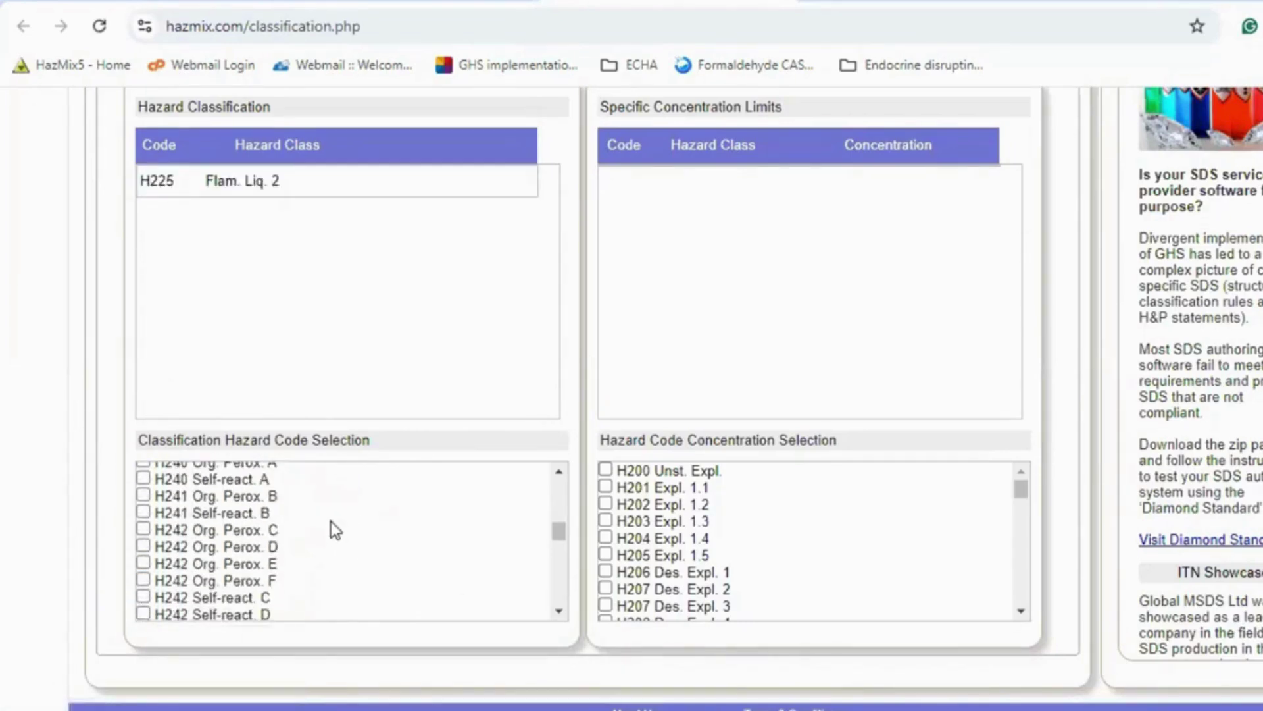
scroll(297, 542, "down", 8)
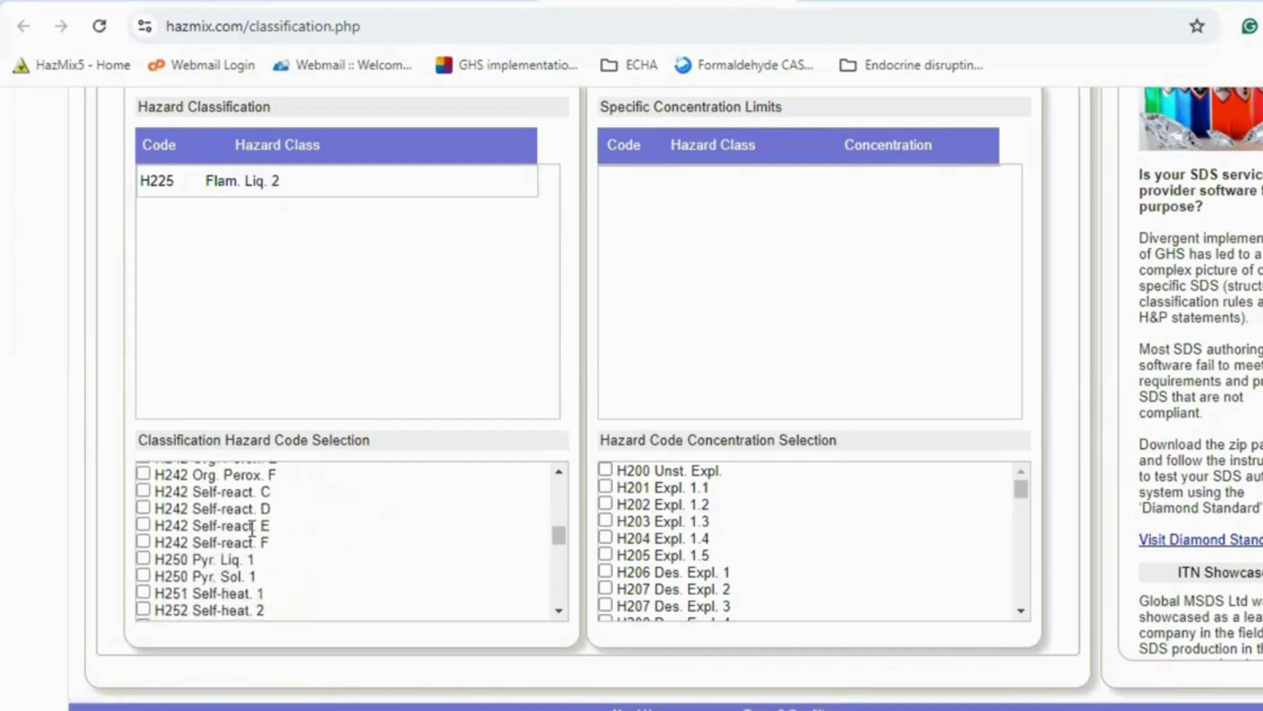
scroll(231, 517, "down", 9)
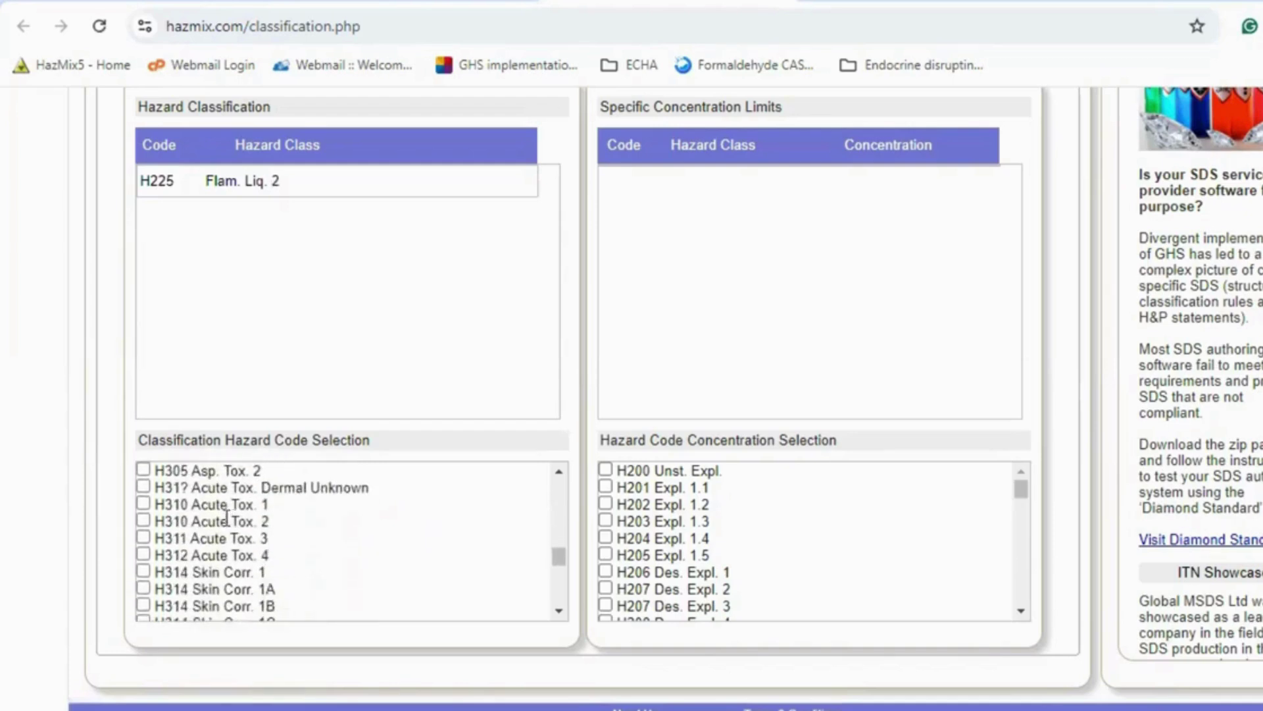
scroll(197, 538, "down", 5)
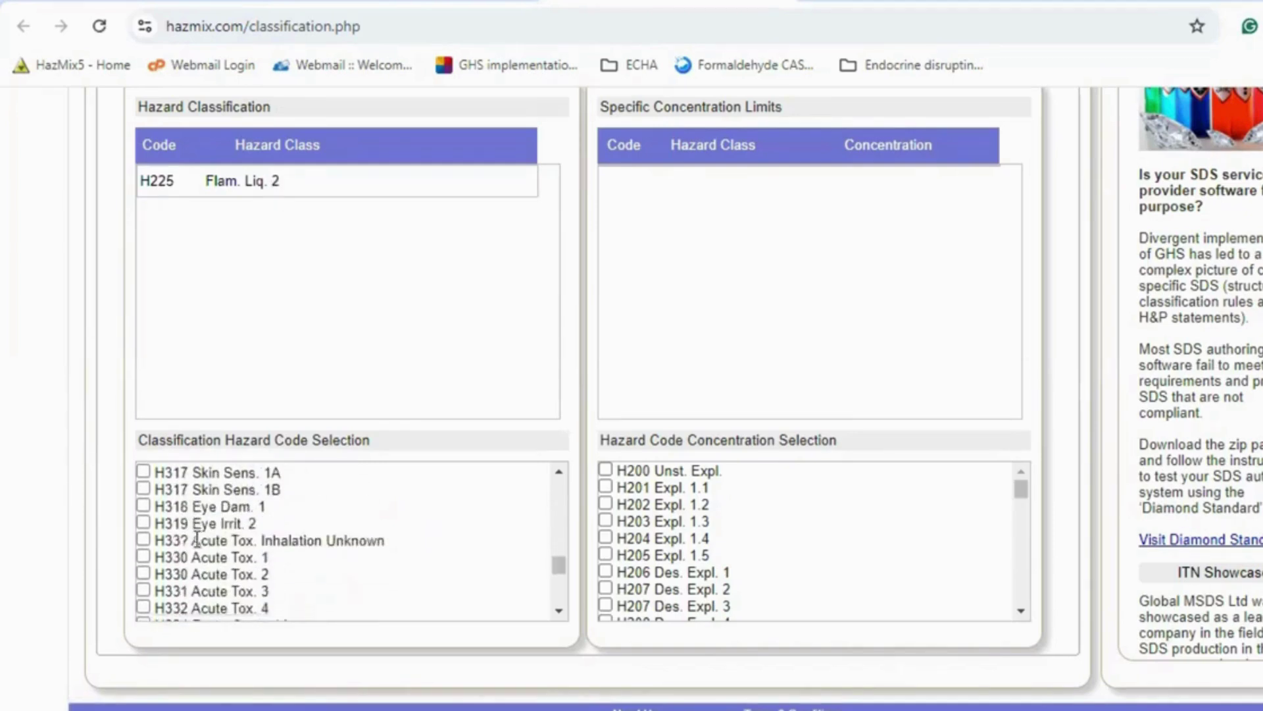
scroll(198, 542, "down", 3)
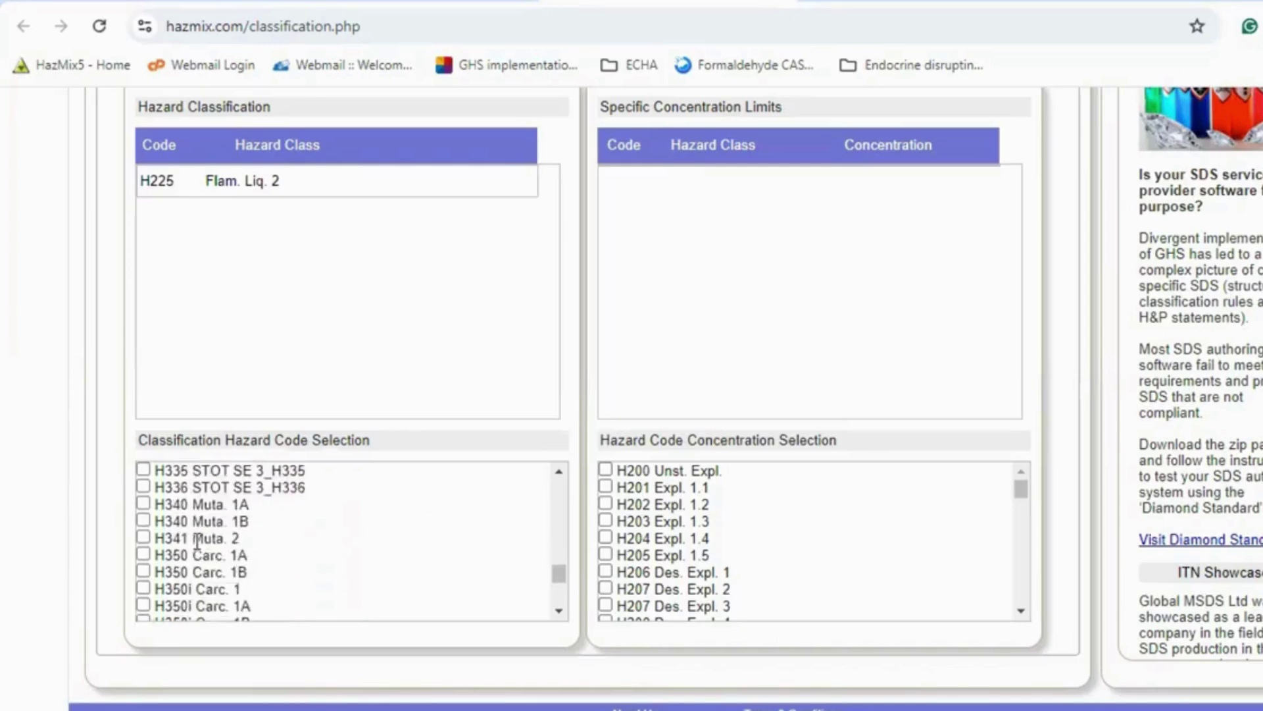
scroll(197, 541, "up", 5)
left_click(144, 530)
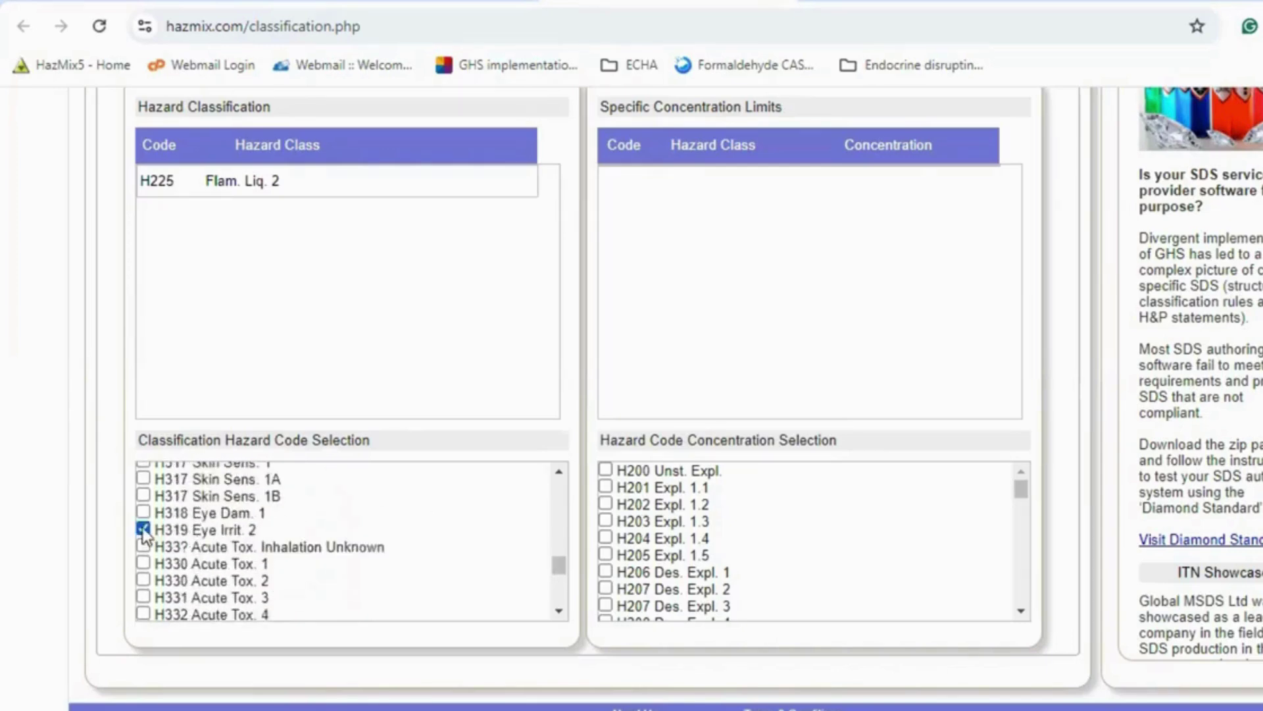
Step: Add H319 Eye Irrit. 2 to the specific concentration limits
scroll(481, 323, "up", 2)
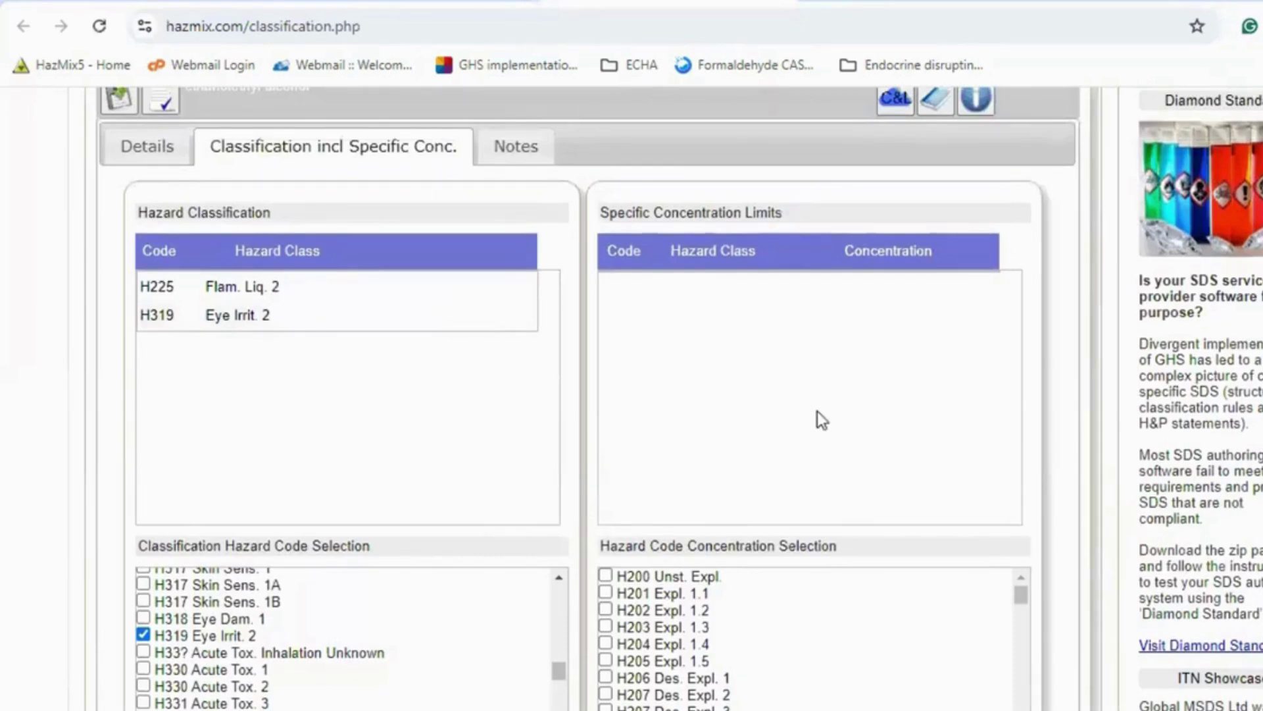
scroll(816, 411, "down", 2)
scroll(784, 553, "down", 5)
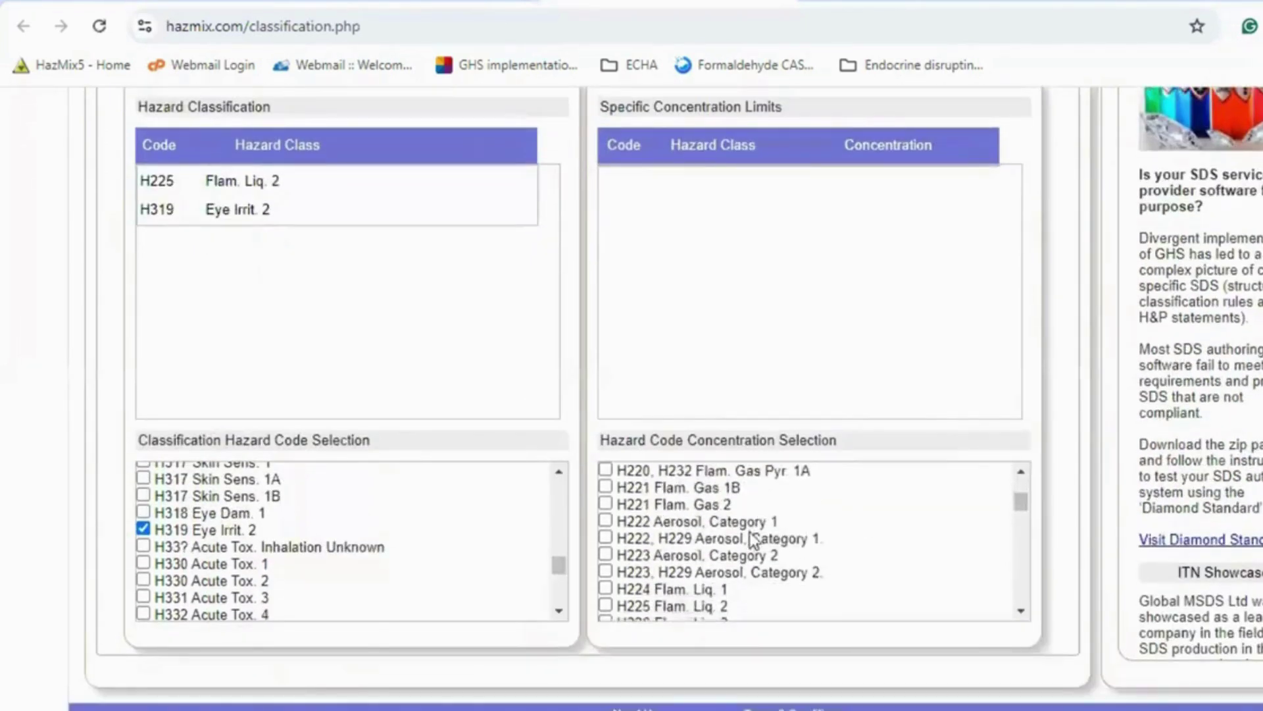
scroll(754, 540, "down", 8)
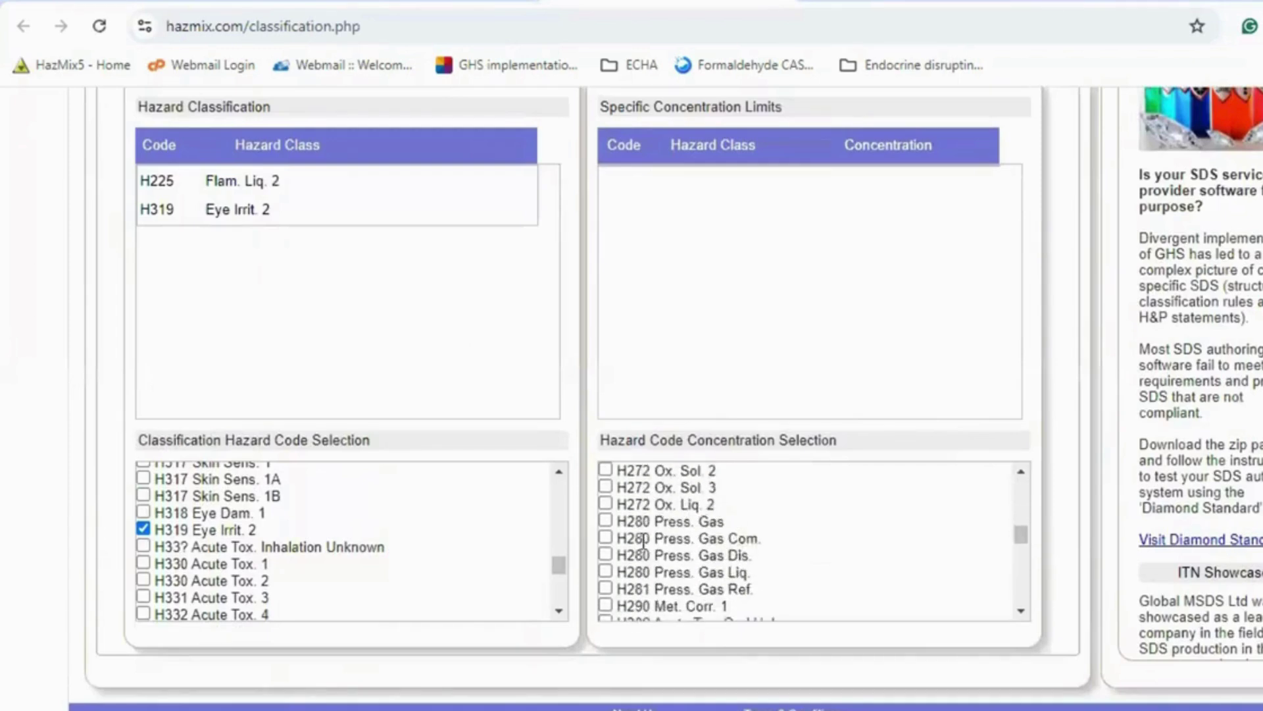
scroll(645, 540, "down", 5)
scroll(642, 539, "down", 2)
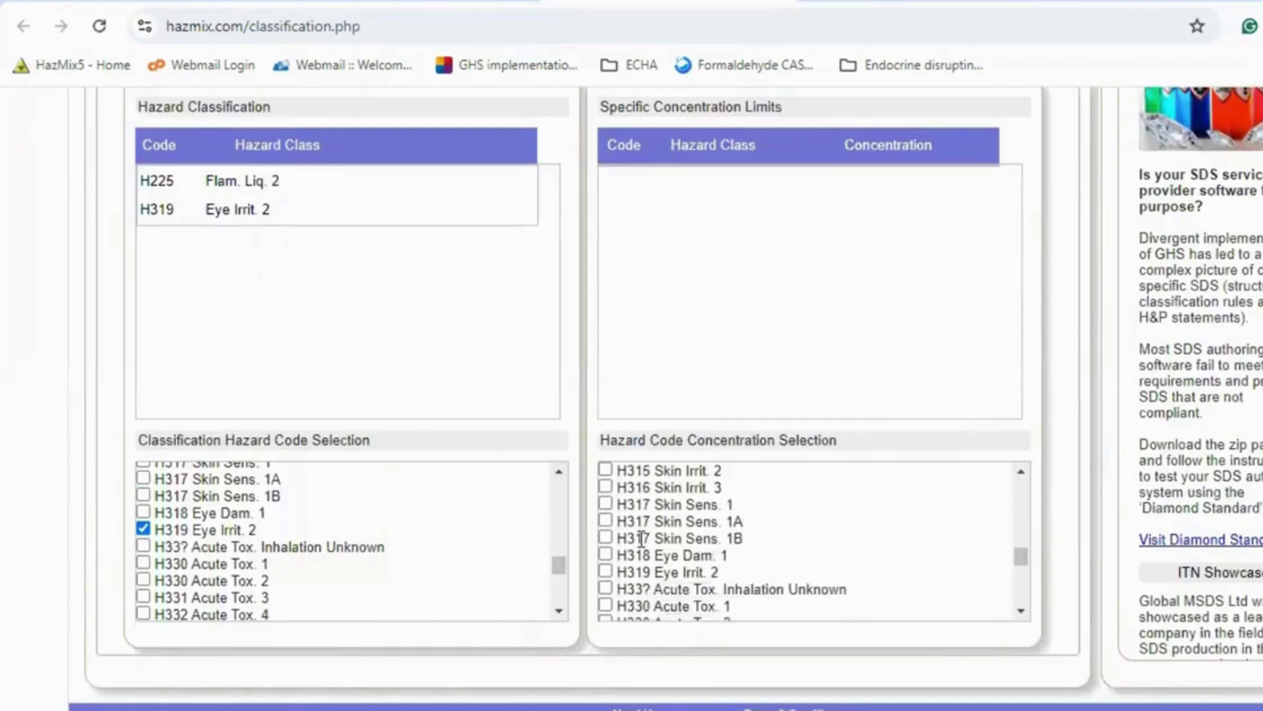
left_click(605, 571)
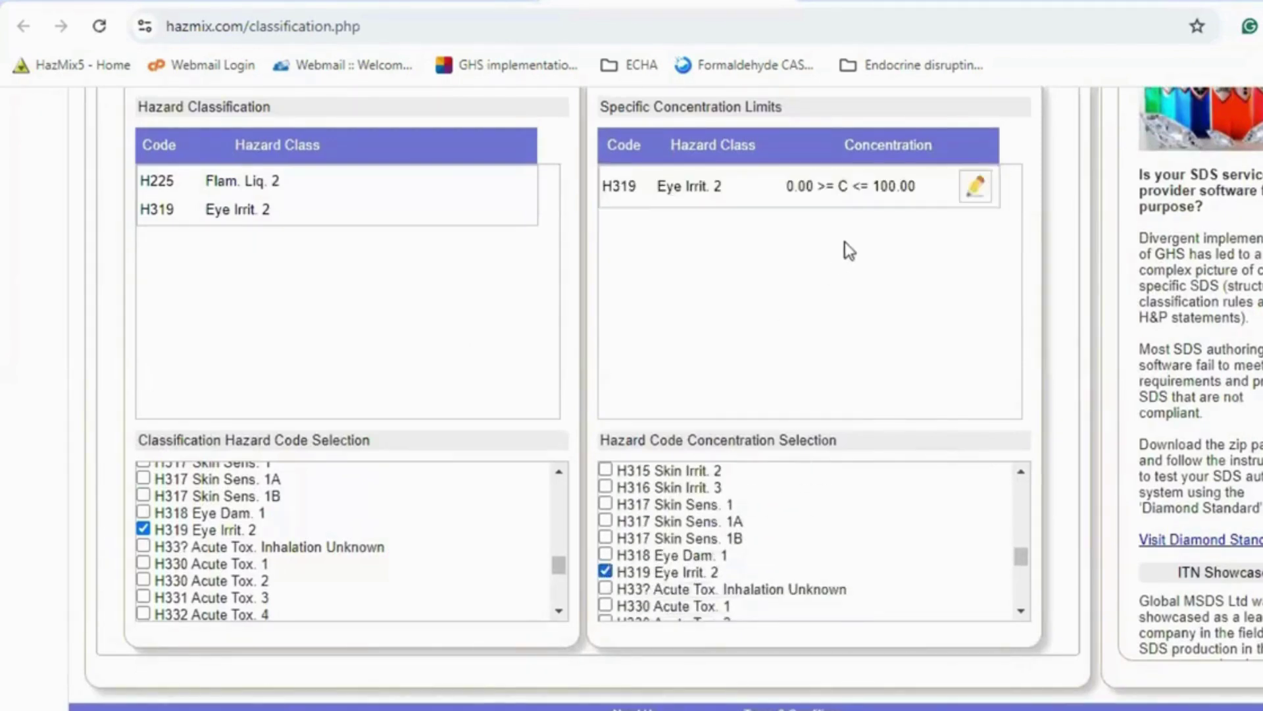
Step: Set the minimum concentration limit for H319 Eye Irrit. 2 to 50% and save it
left_click(971, 190)
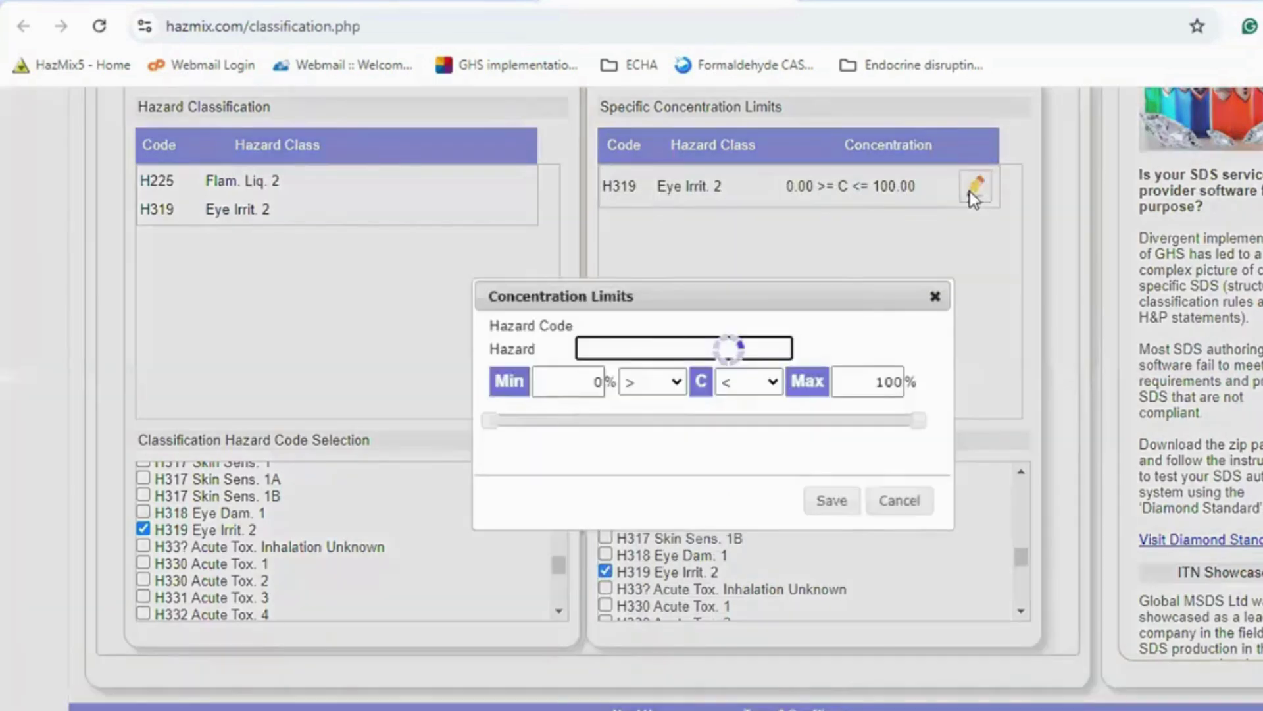
left_click(599, 382)
type("50")
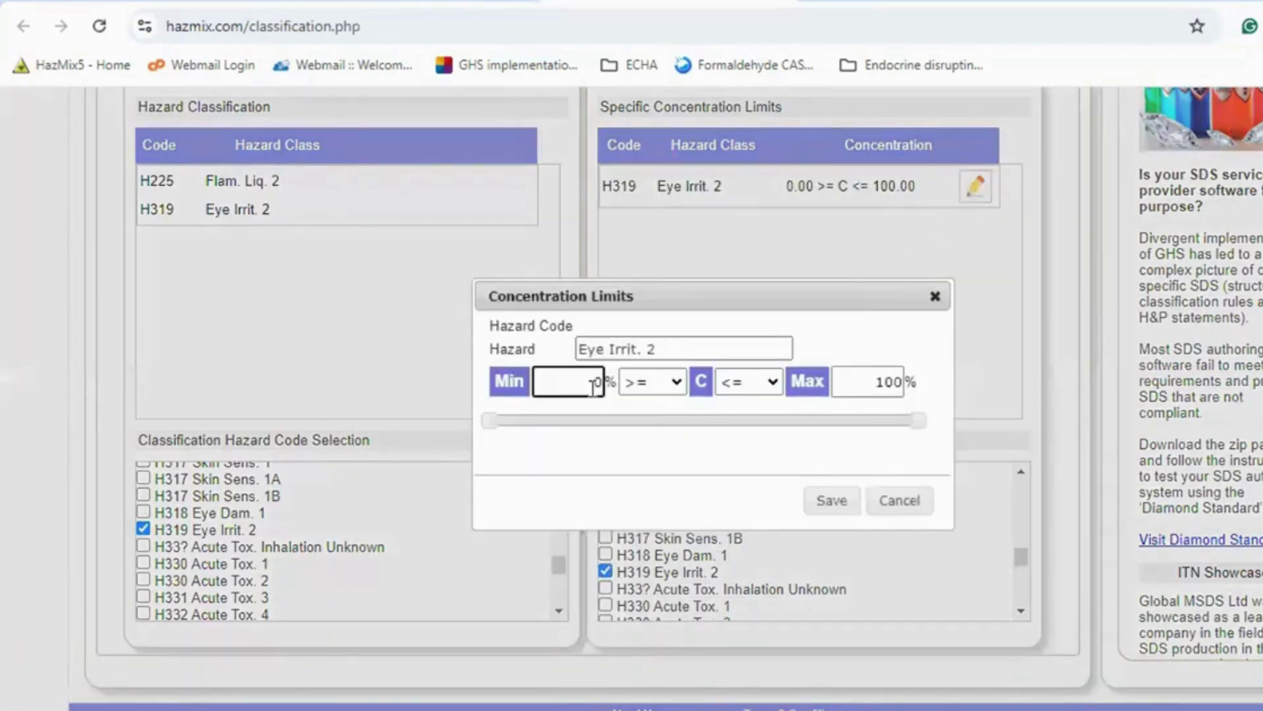
left_click(829, 501)
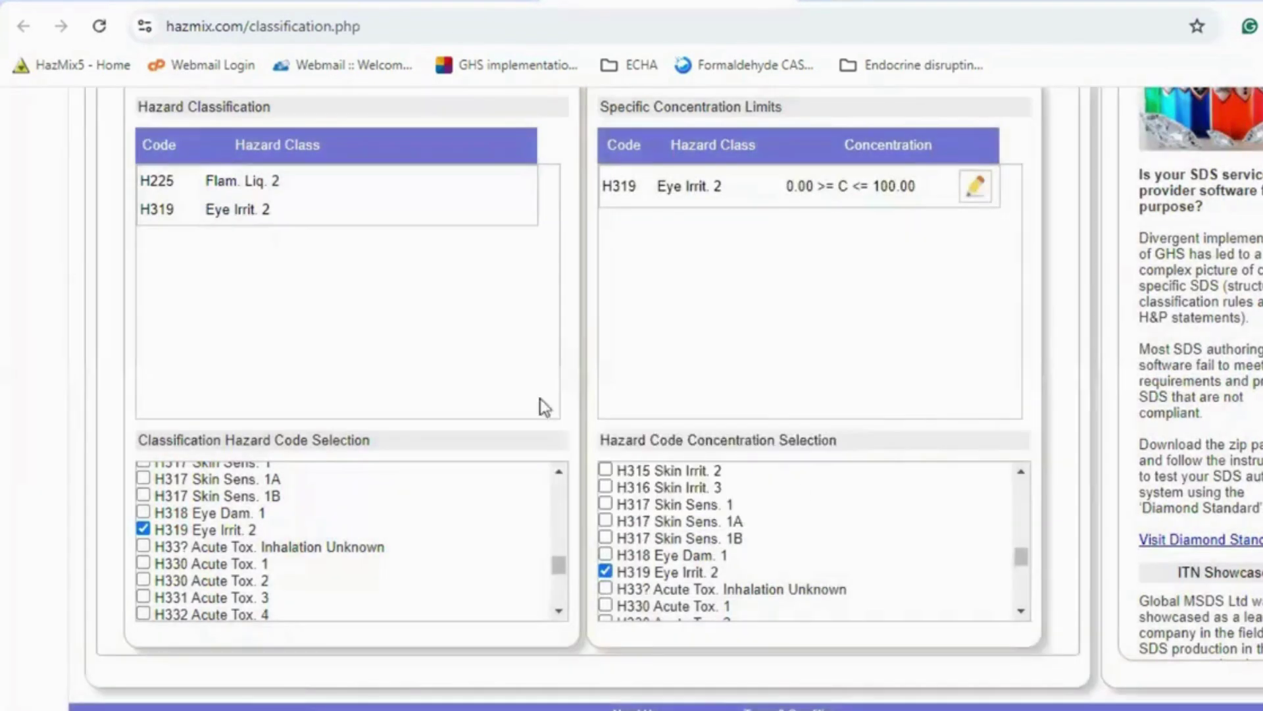
Step: Open the substance's ECHA C&L Inventory entry in an enlarged window and examine its harmonised and notified classifications
scroll(423, 350, "up", 2)
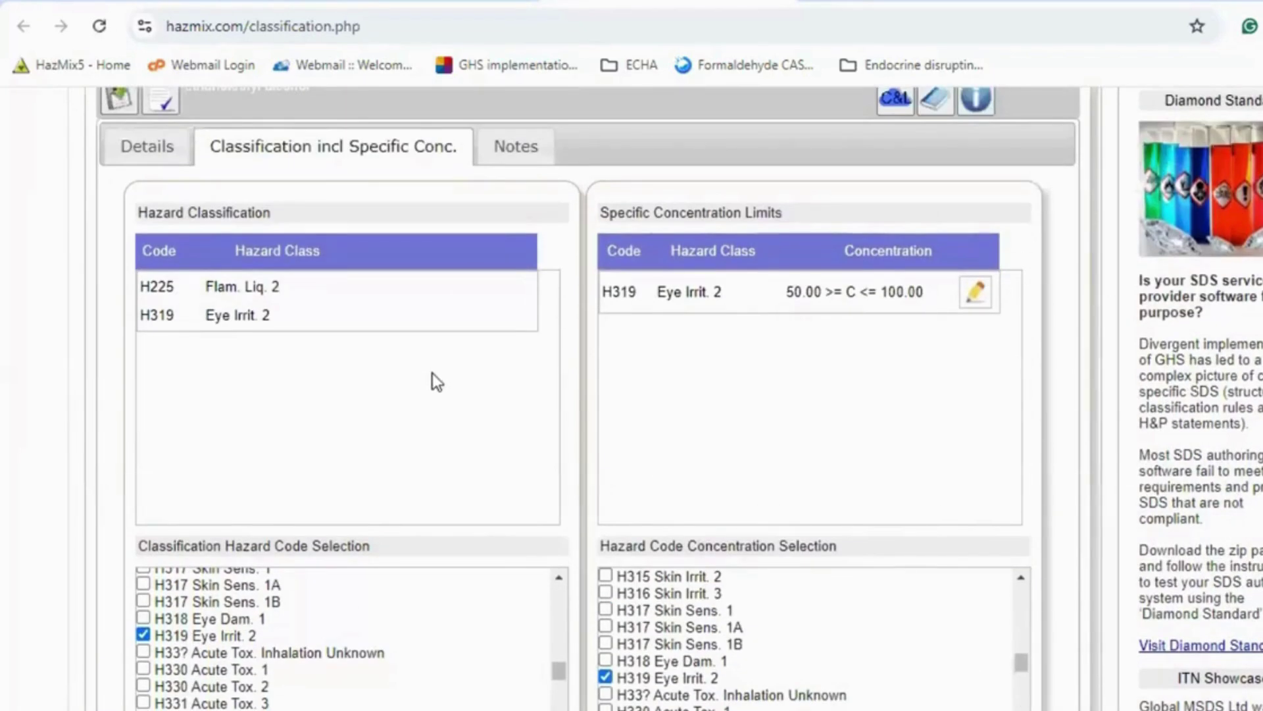
scroll(462, 392, "up", 2)
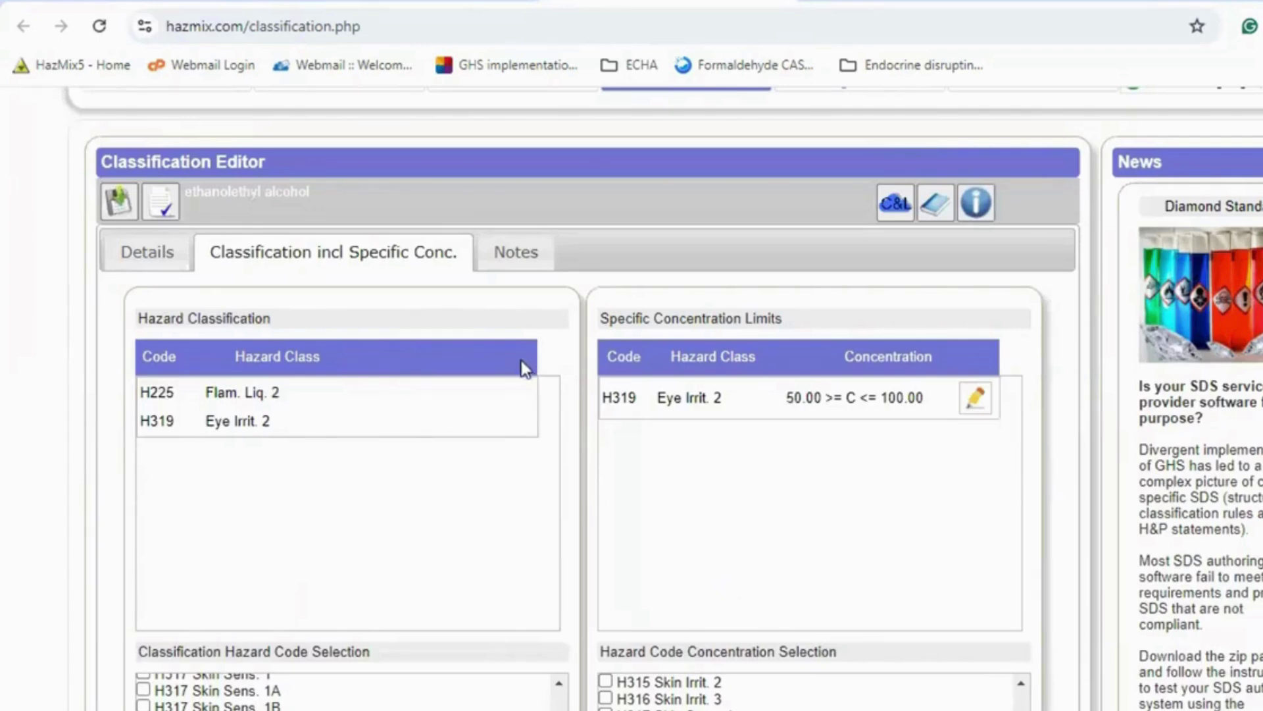
left_click(891, 209)
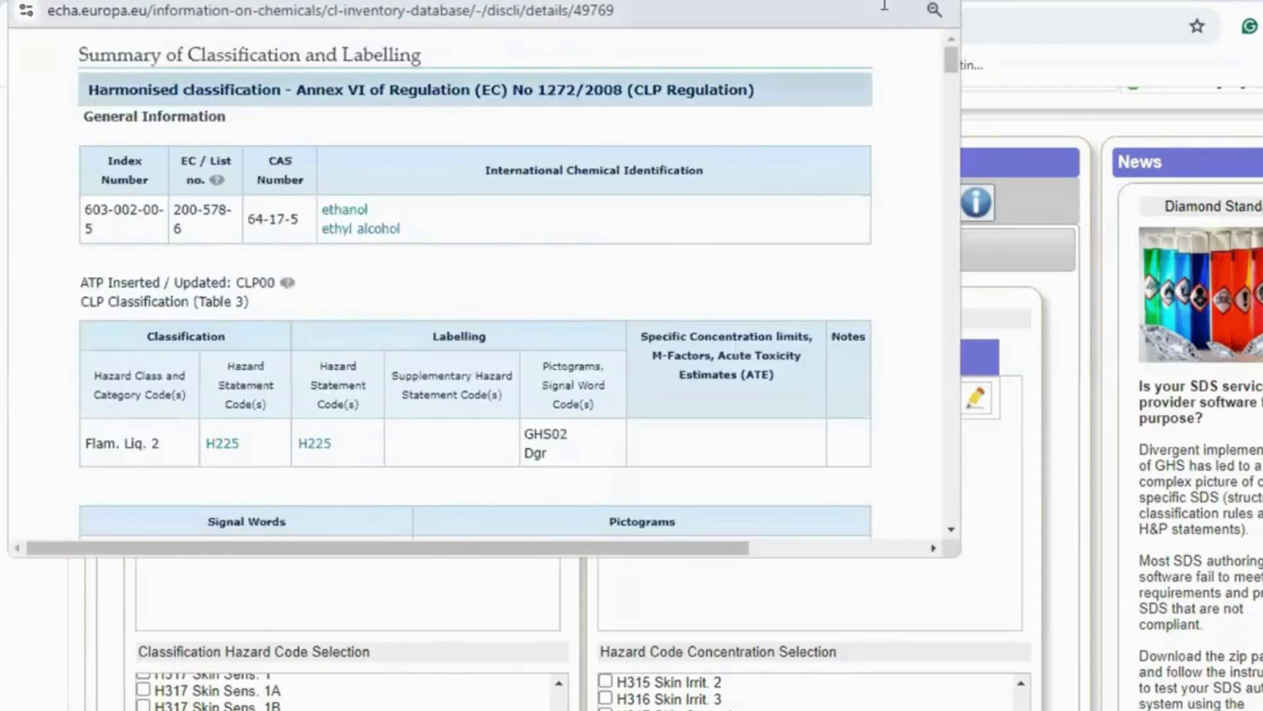
double_click(875, 28)
scroll(565, 249, "down", 1)
scroll(562, 250, "down", 1)
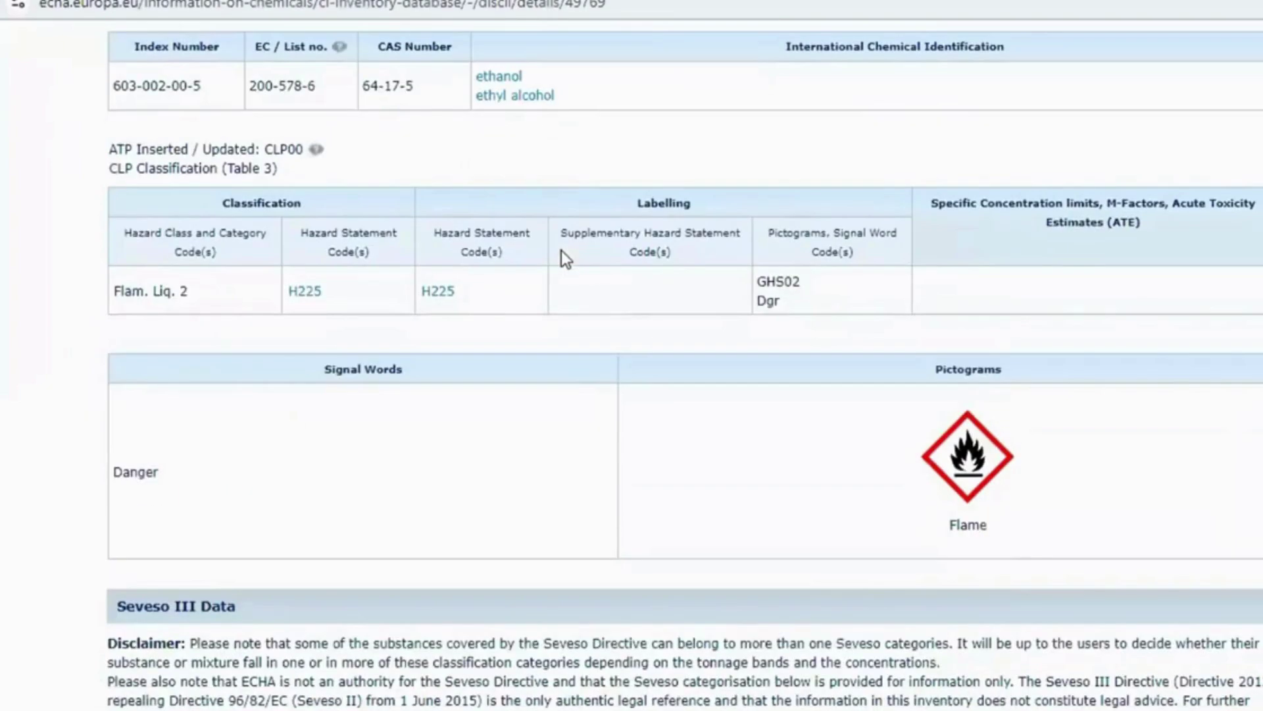
scroll(556, 251, "down", 12)
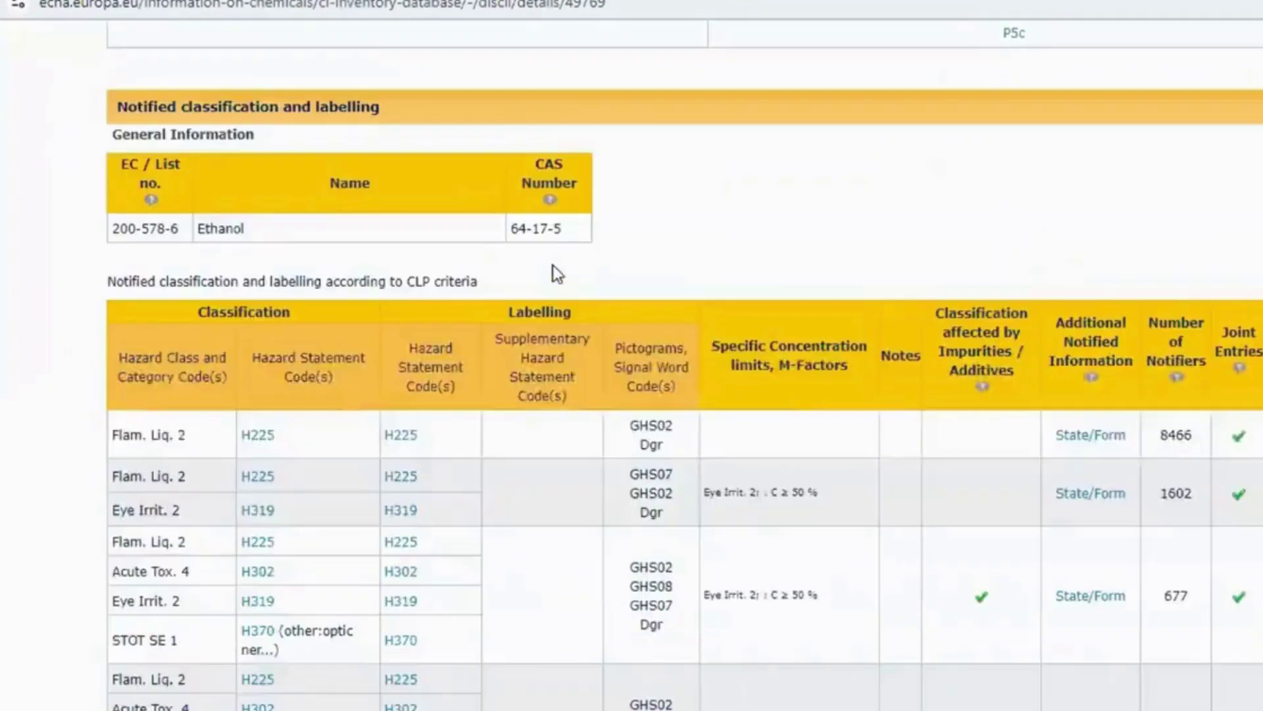
Step: Search the HazMix C & L Library for CAS number 64-17-5 and open the ECHA substance page for ethanolethyl alcohol
scroll(553, 266, "down", 1)
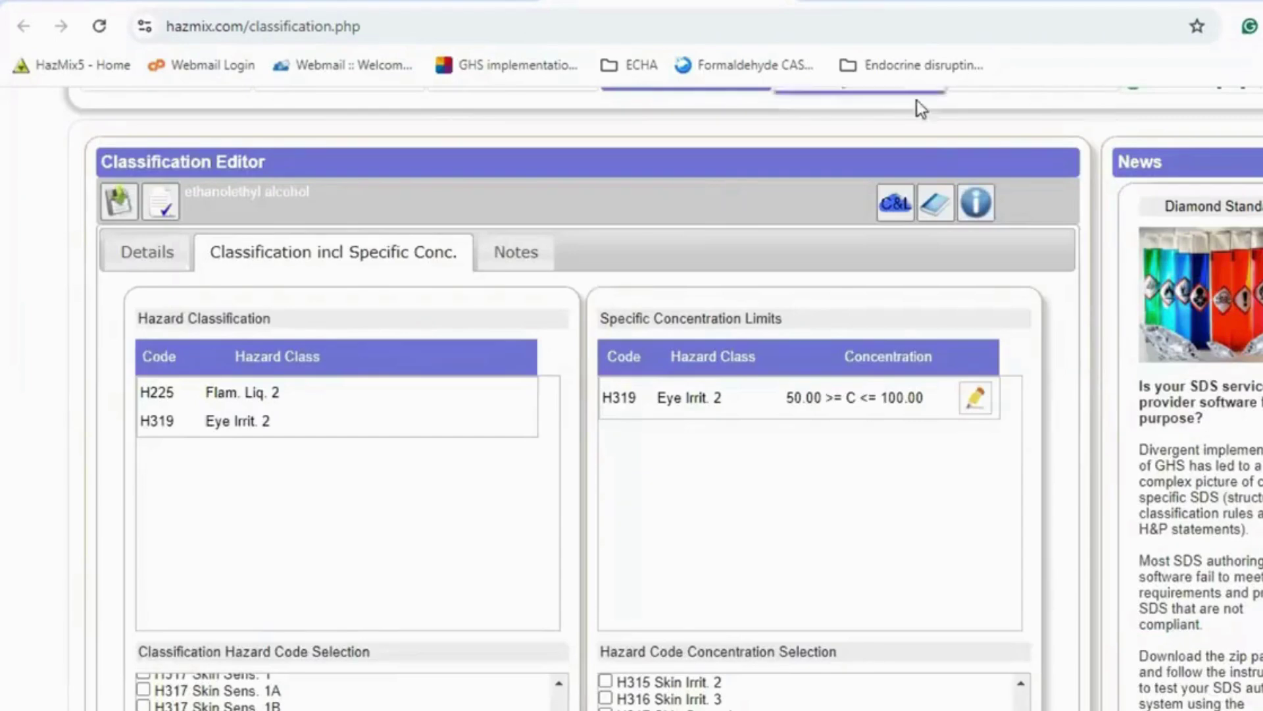
left_click(928, 198)
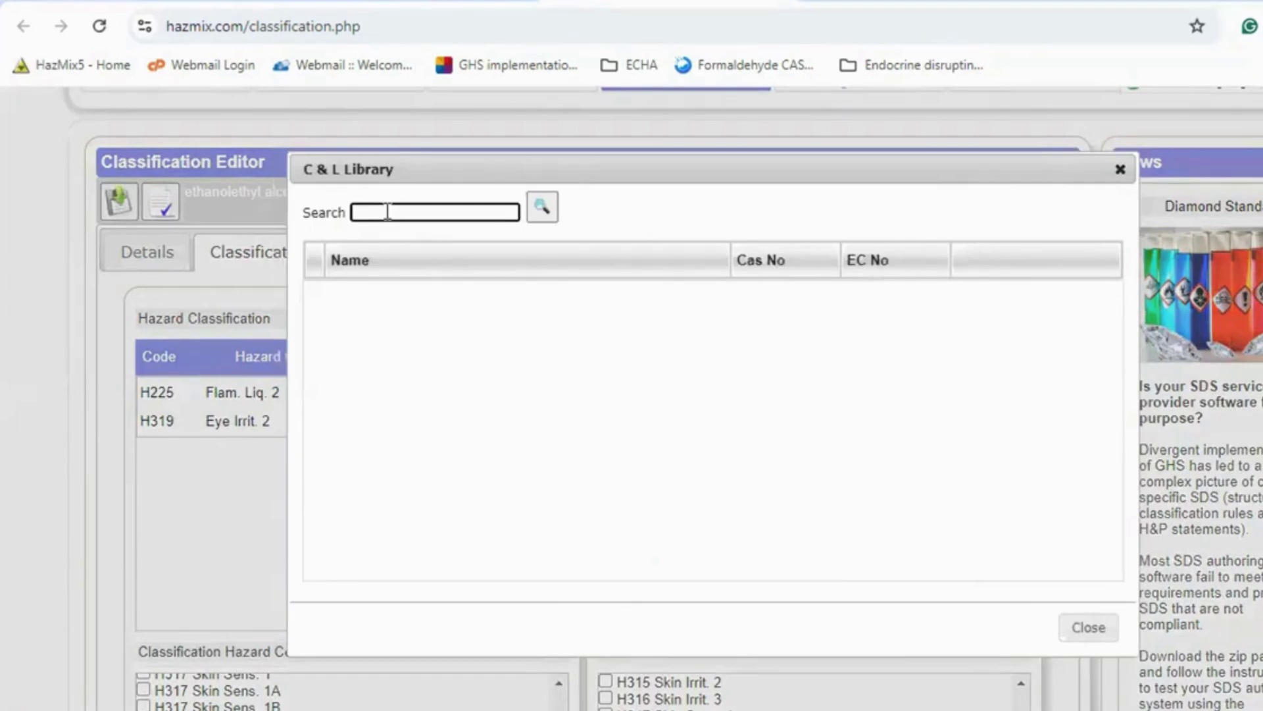
type("64-17-5")
left_click(541, 208)
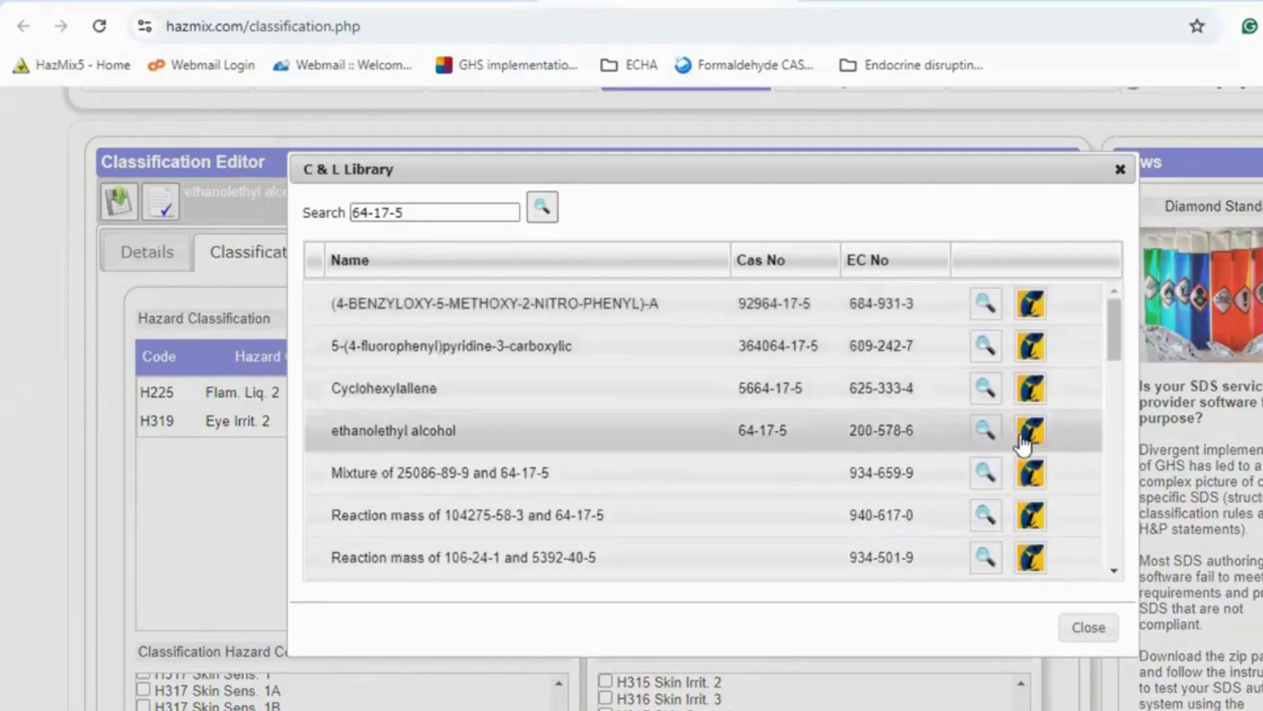
left_click(1030, 432)
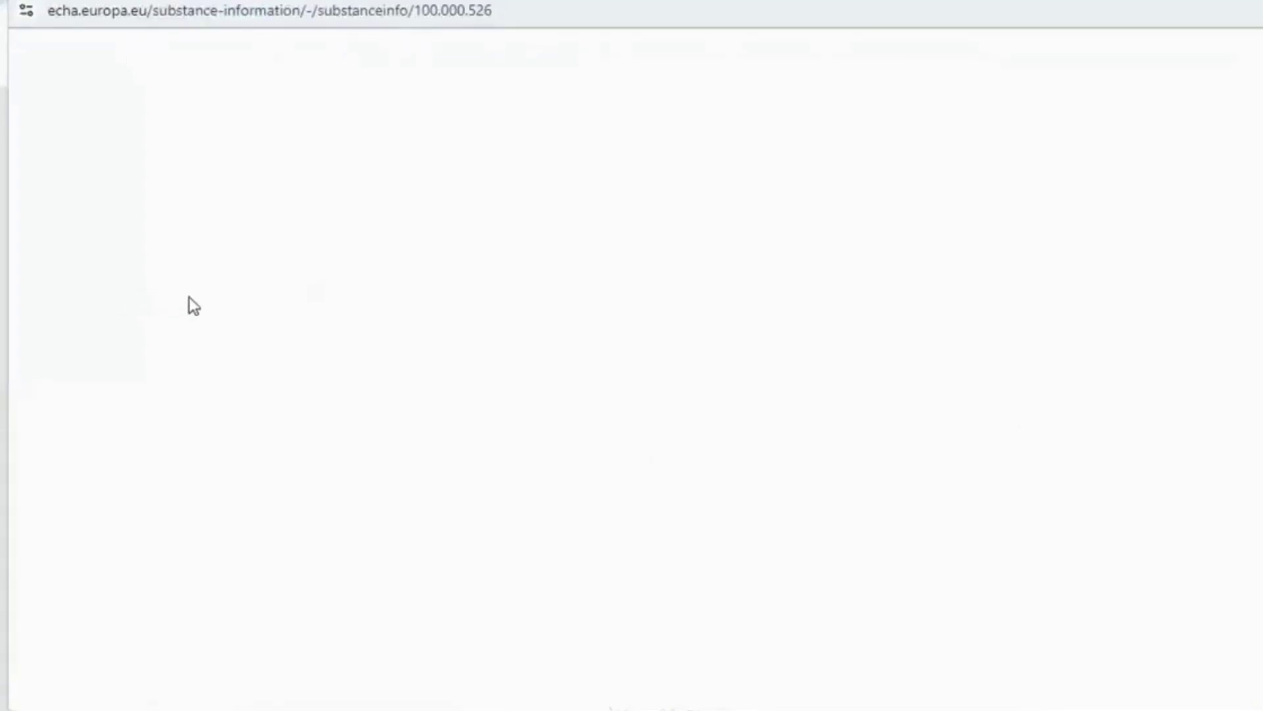
Step: Review ethanol's ECHA infocard, then open its REACH registered substance factsheets and the ethanol registration dossier
scroll(474, 342, "down", 1)
scroll(500, 369, "down", 6)
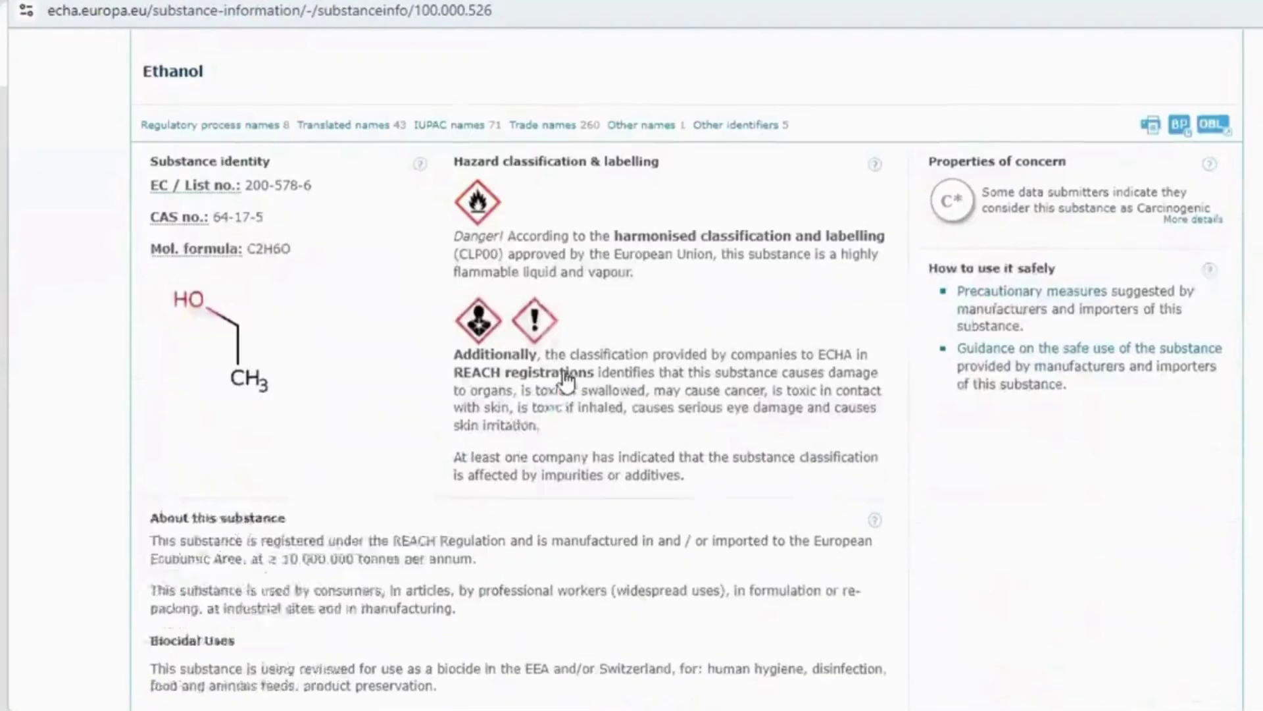
scroll(507, 395, "down", 3)
scroll(508, 395, "down", 5)
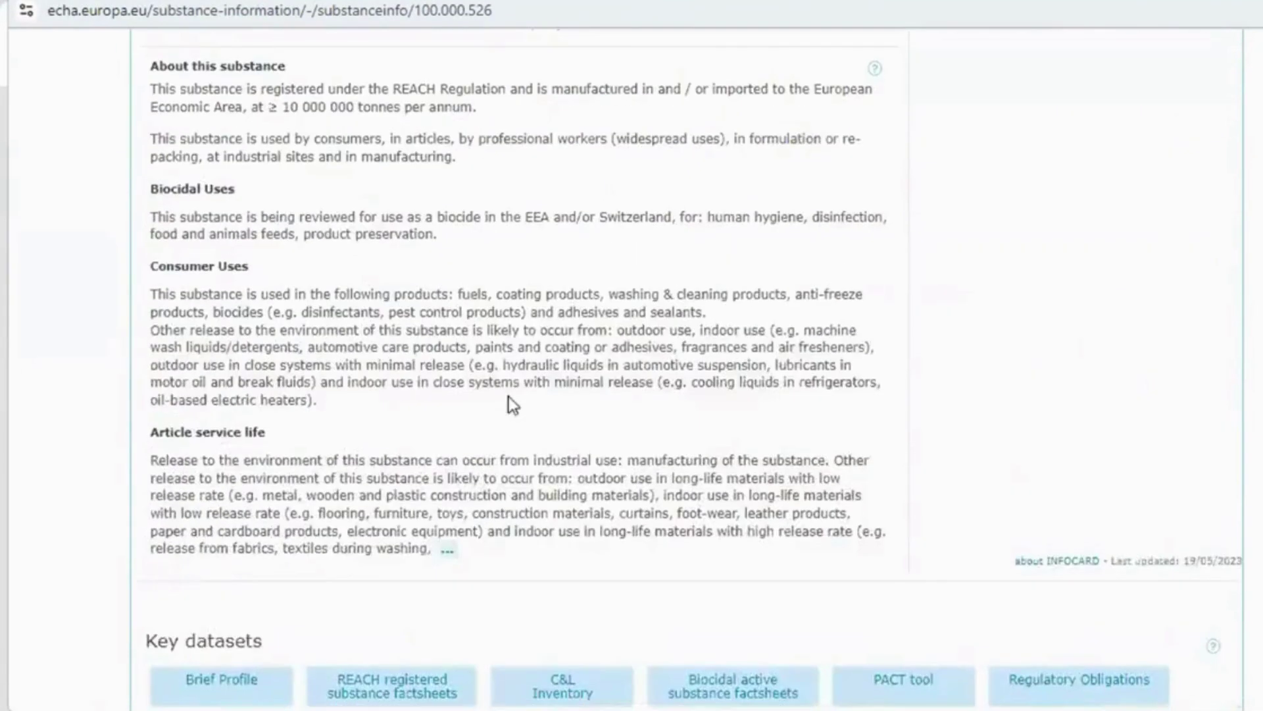
left_click(441, 384)
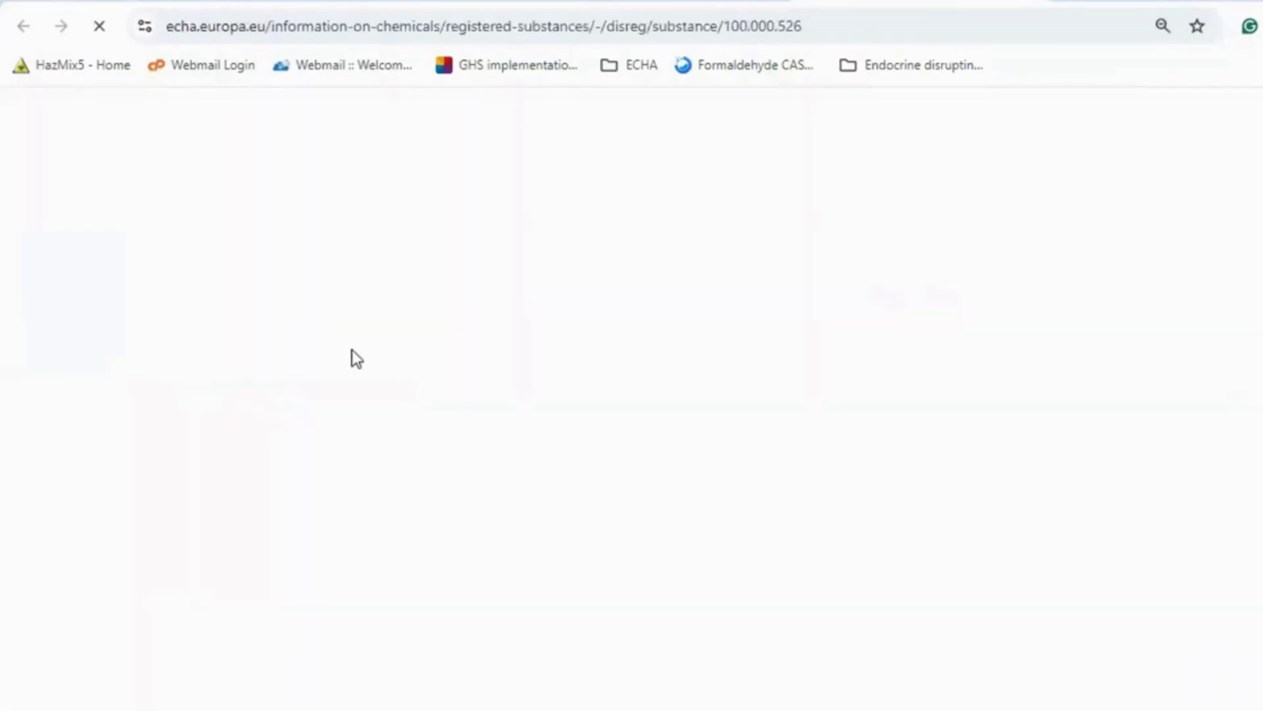
scroll(678, 414, "down", 6)
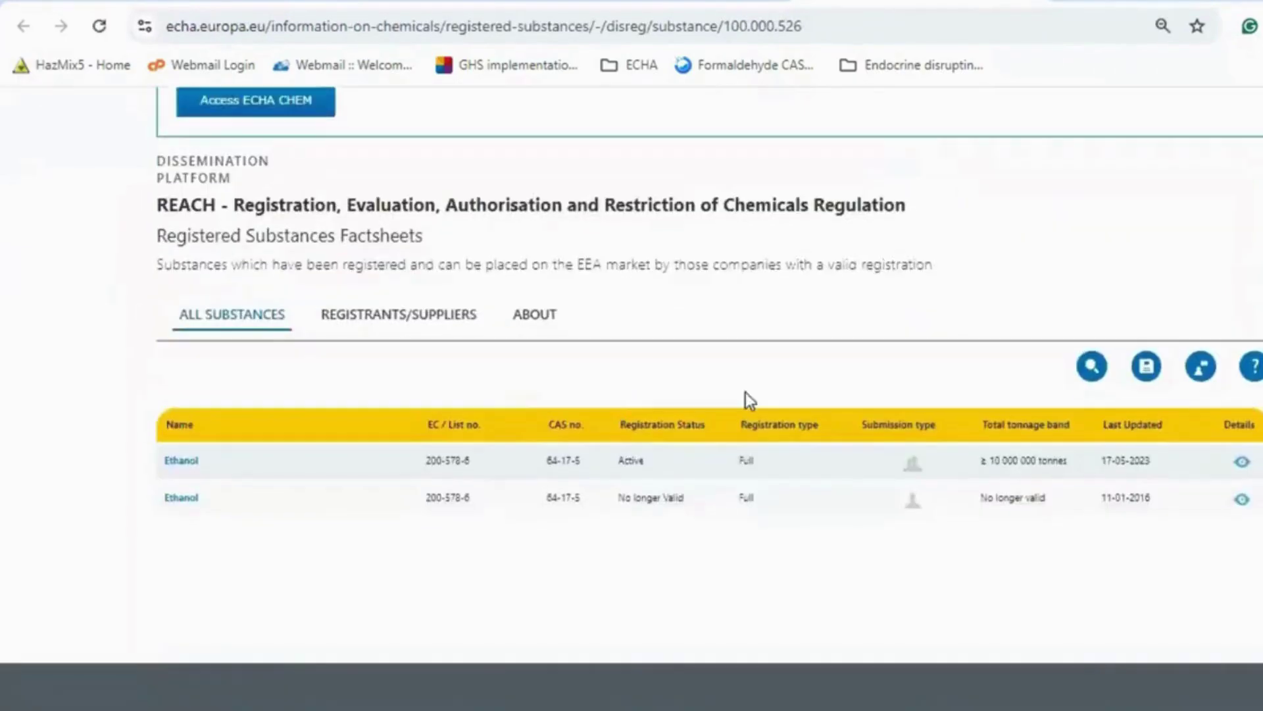
left_click(1241, 359)
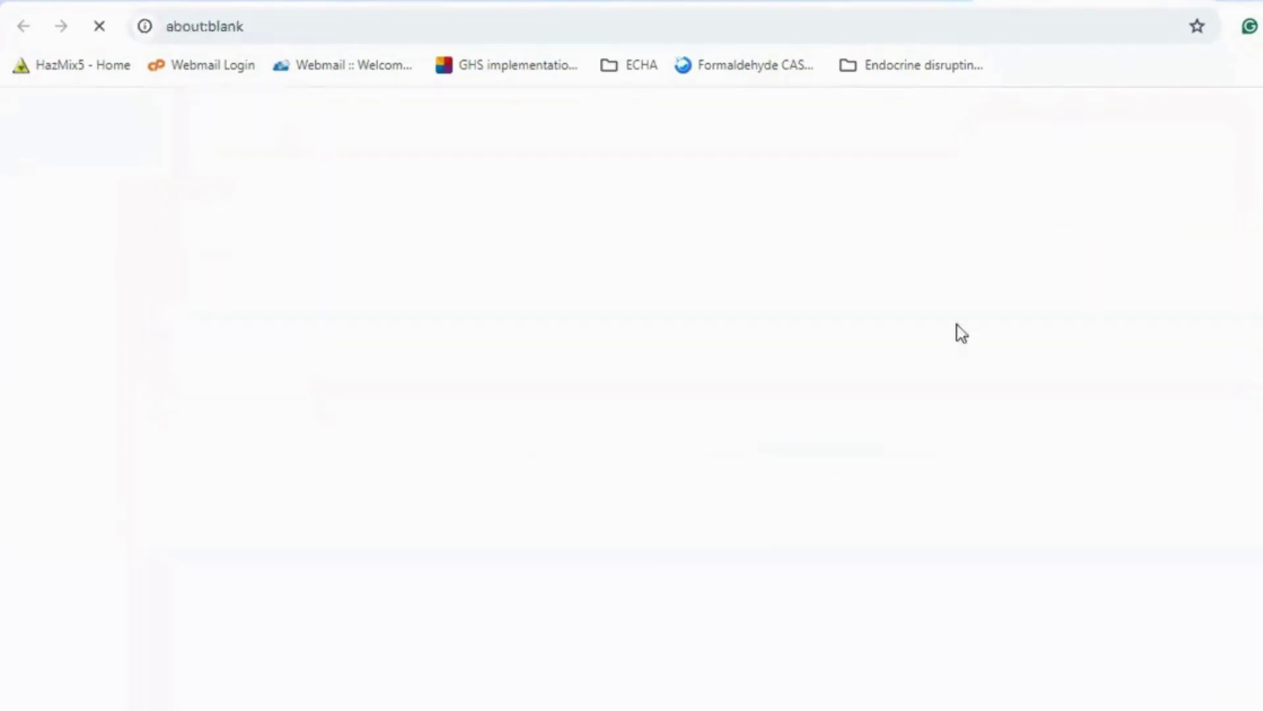
Step: Open the GHS section of the ethanol dossier and examine its classification and labelling information
scroll(398, 393, "down", 3)
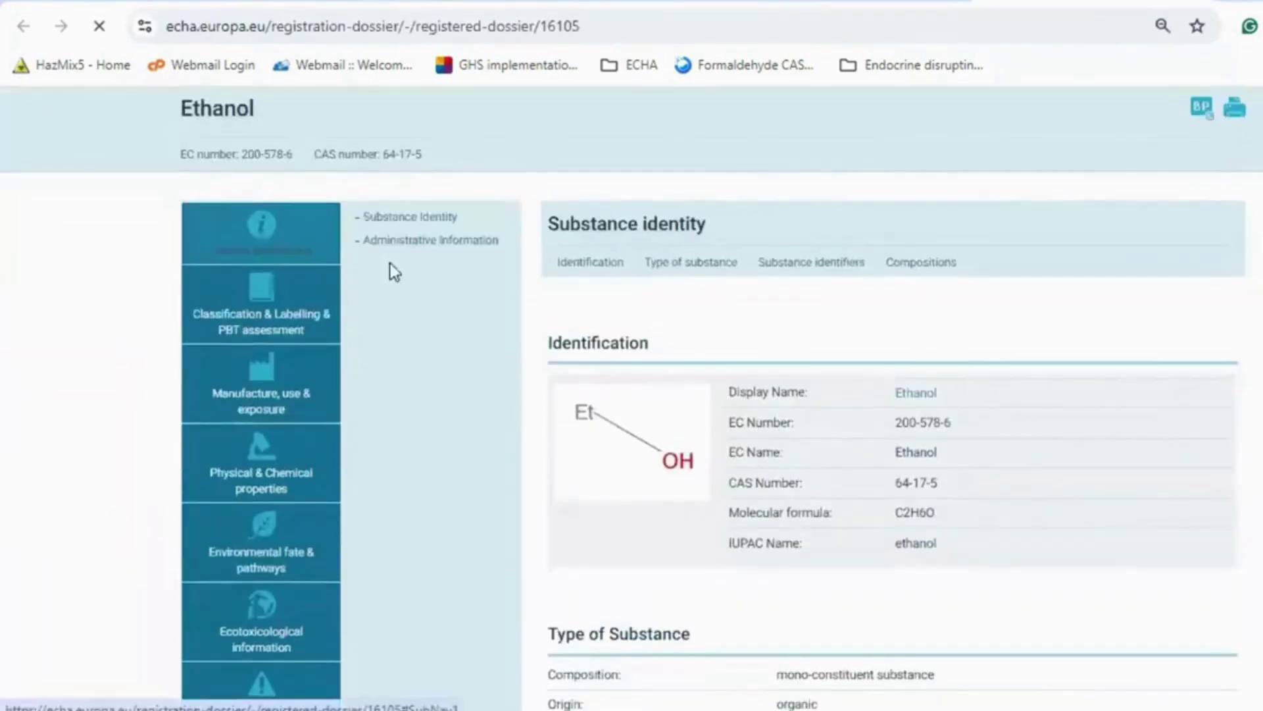
mouse_move(290, 319)
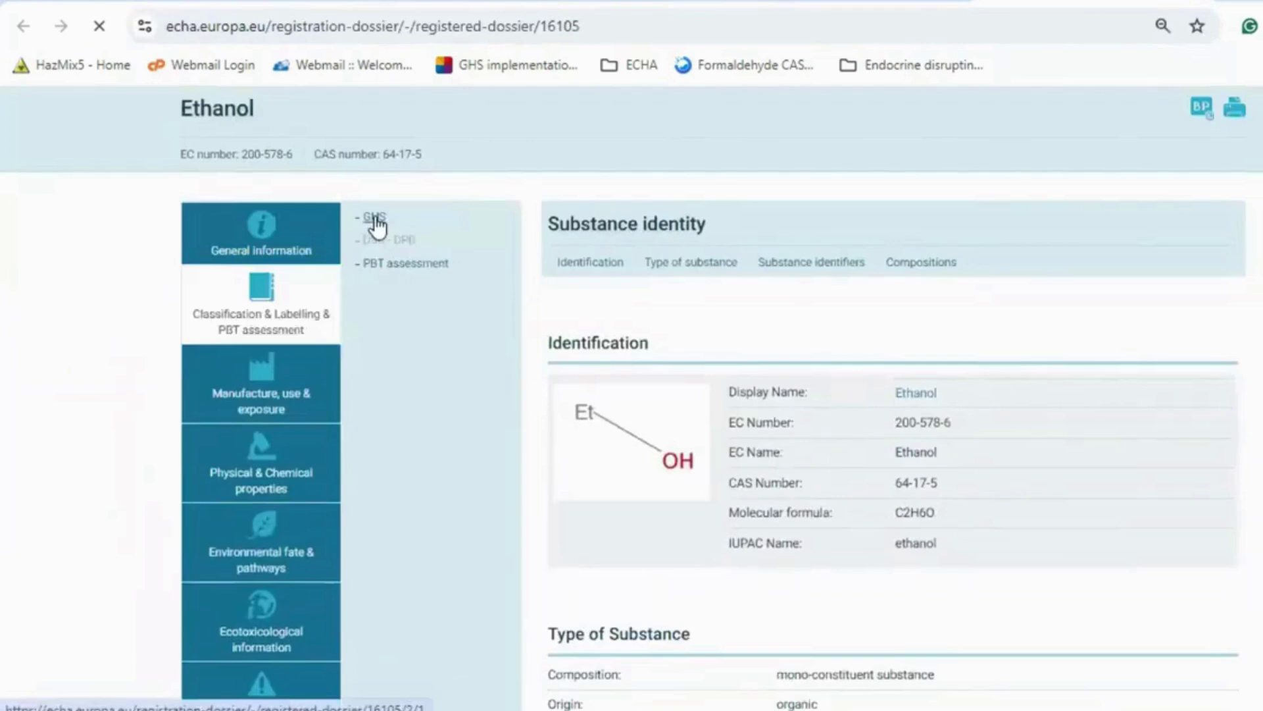
left_click(375, 222)
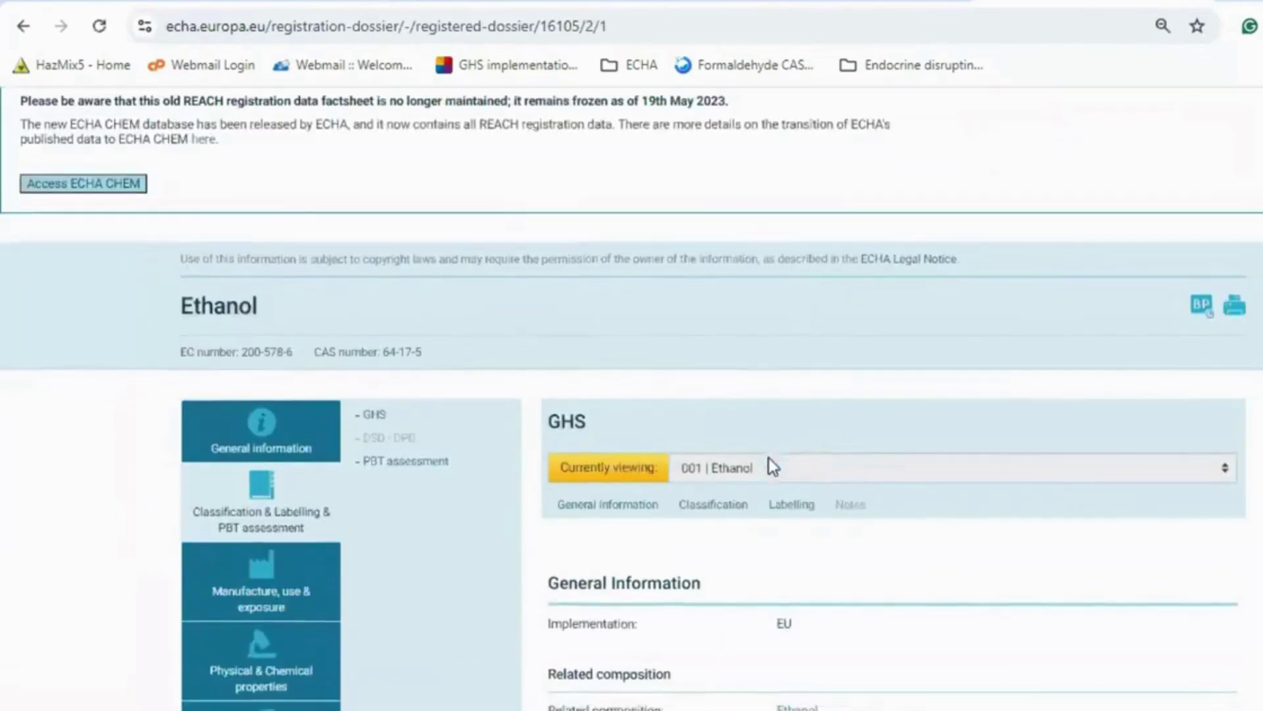
scroll(820, 454, "down", 10)
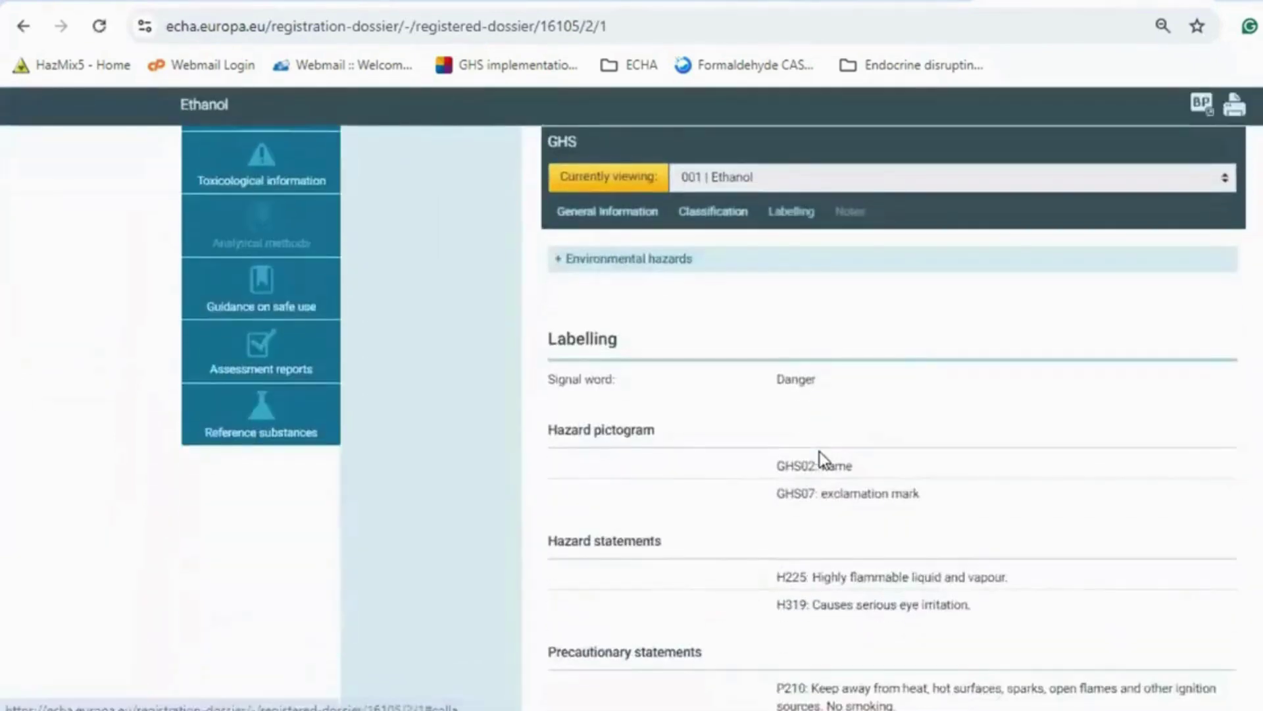
scroll(819, 447, "up", 5)
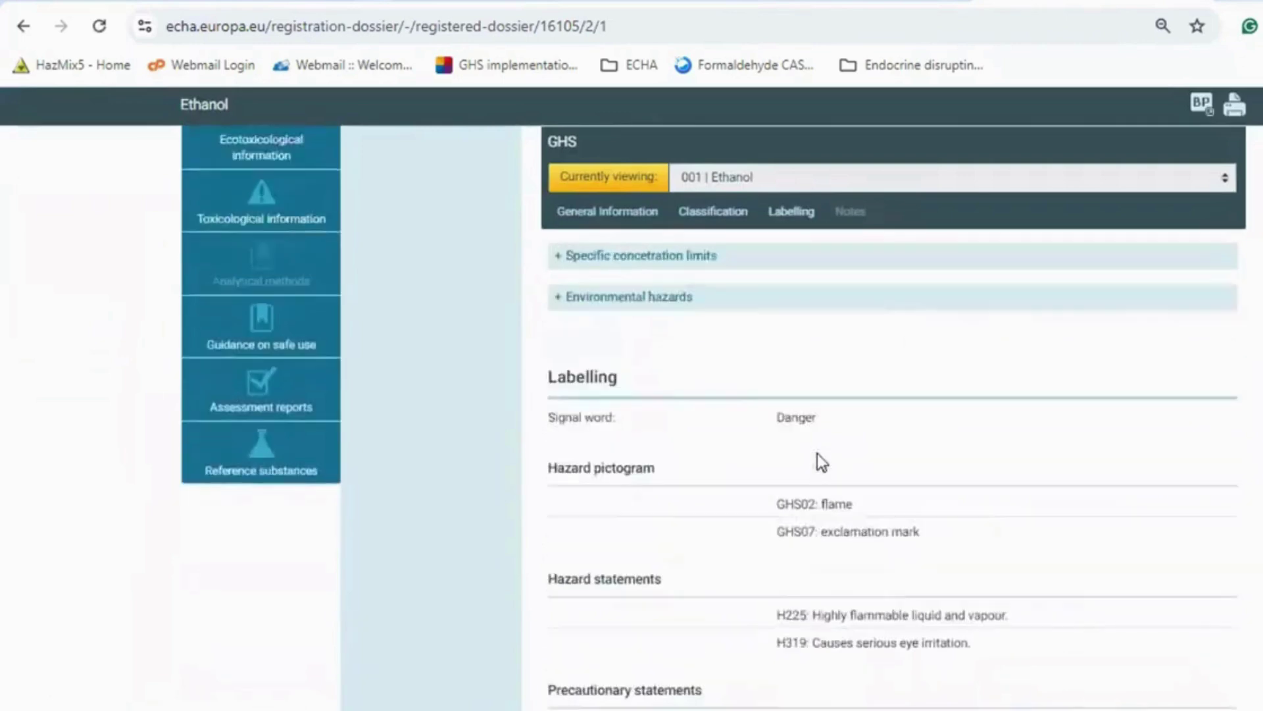
scroll(820, 431, "up", 1)
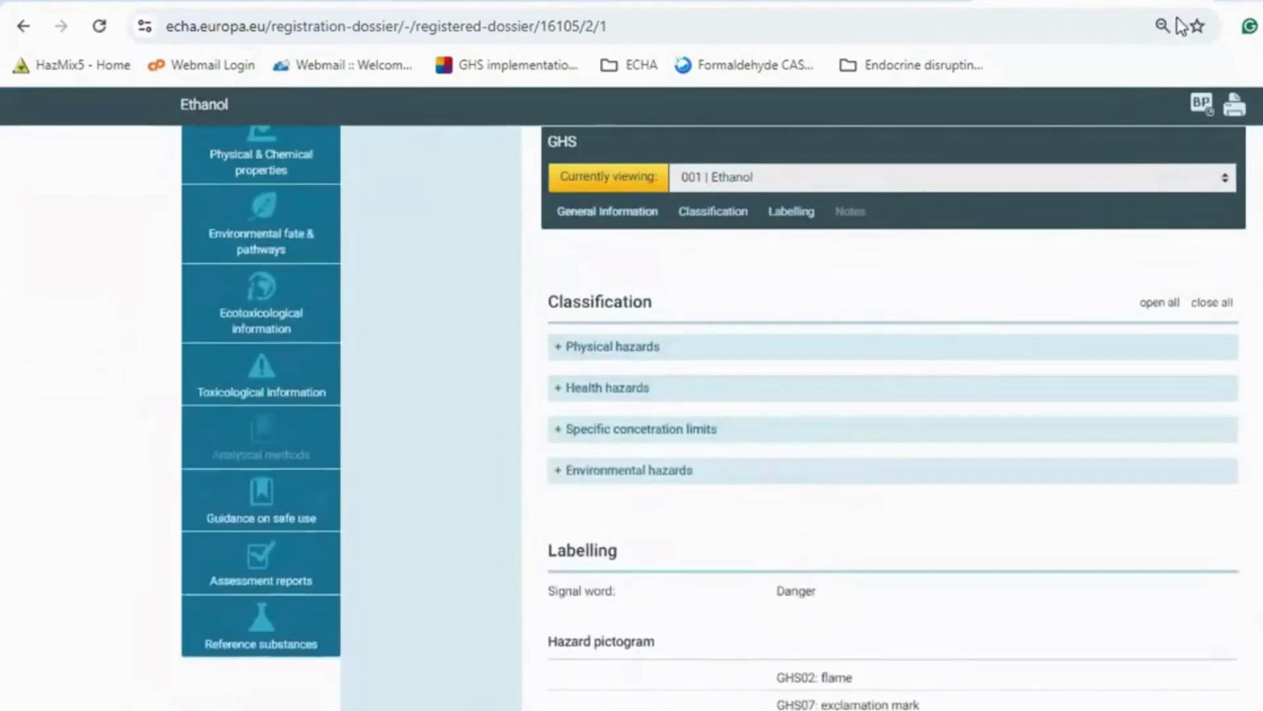
Step: Return from the ECHA dossier to the HazMix classification editor and close the C & L Library
left_click(1101, 3)
left_click(750, 3)
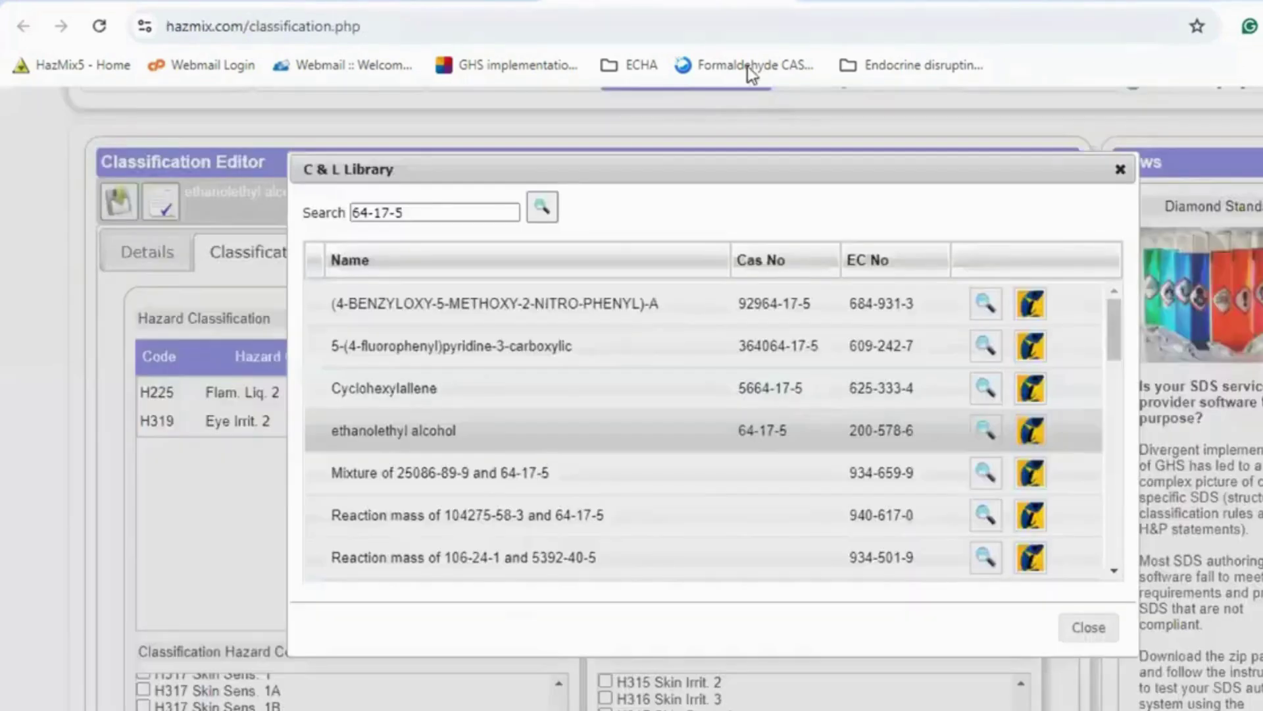
left_click(1105, 636)
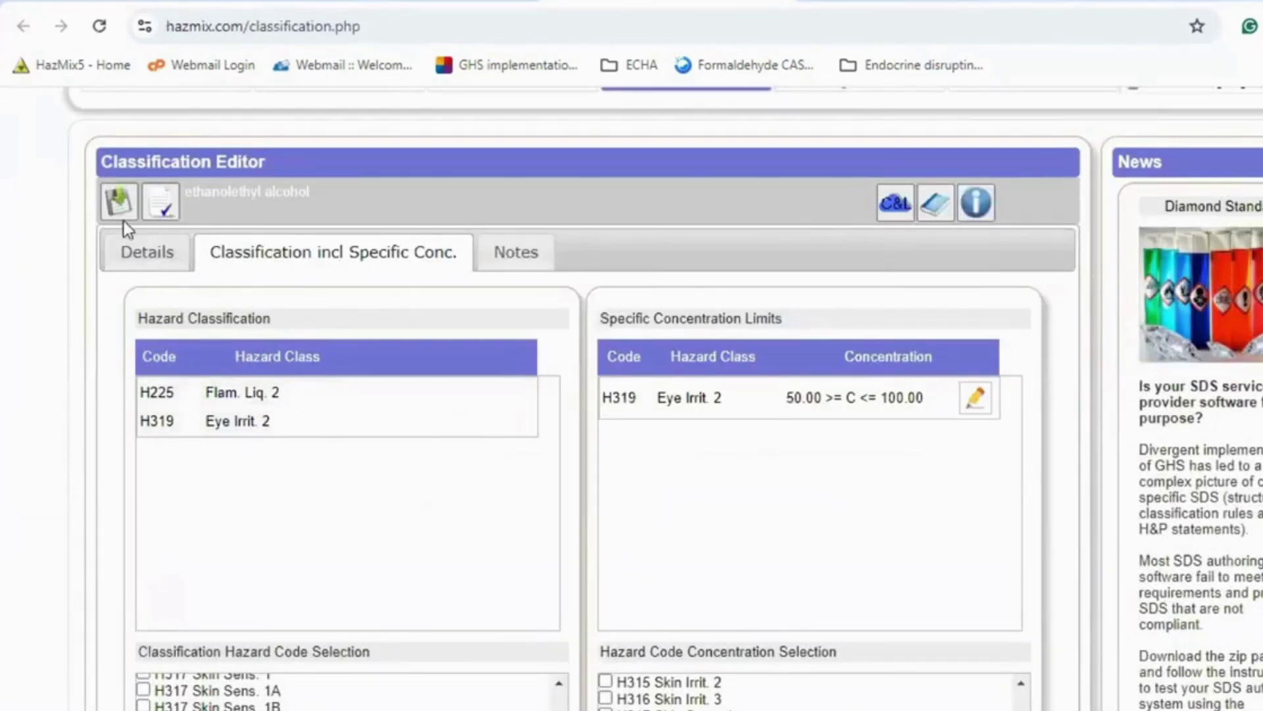
Step: Save the ethanolethyl alcohol classification and publish it
left_click(117, 204)
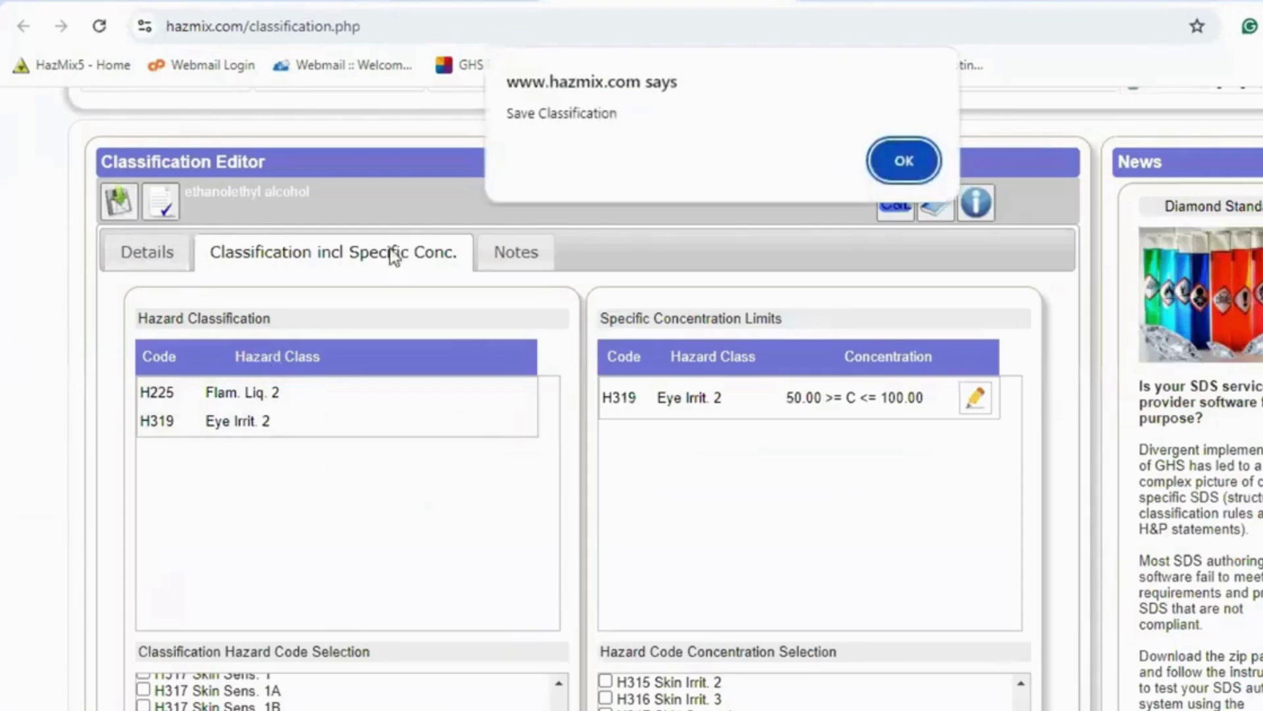
left_click(901, 161)
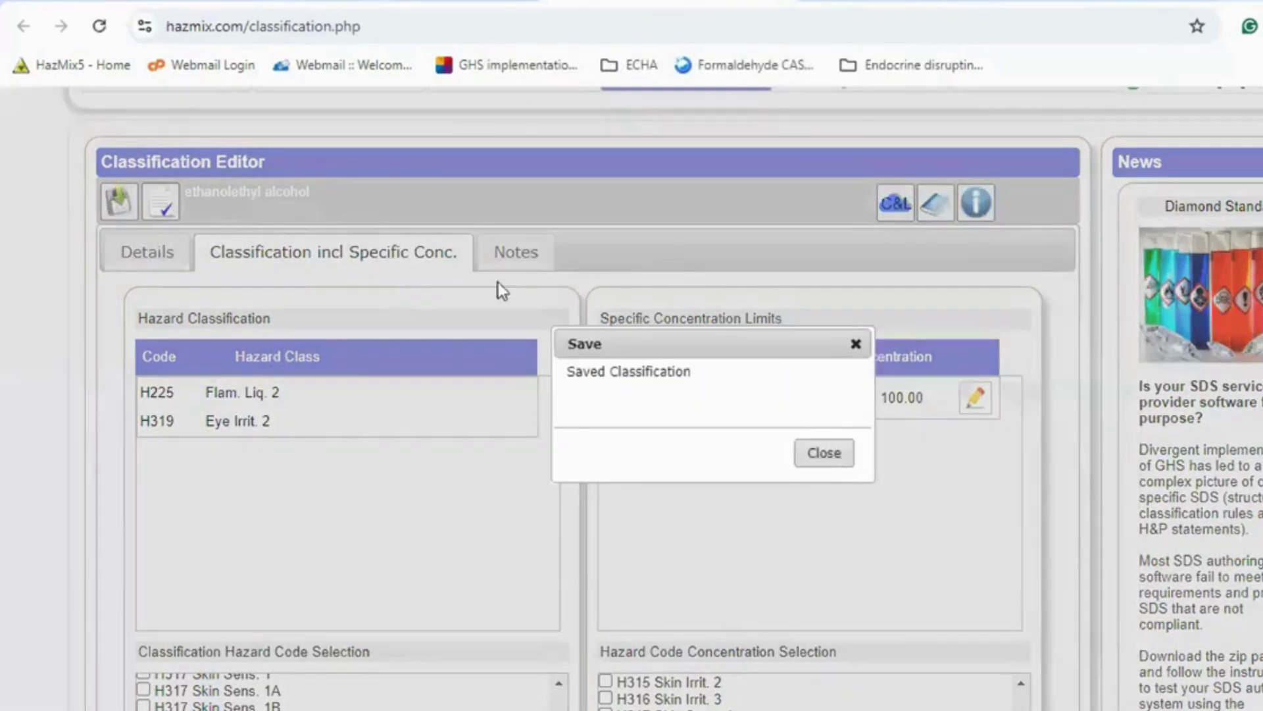
left_click(819, 461)
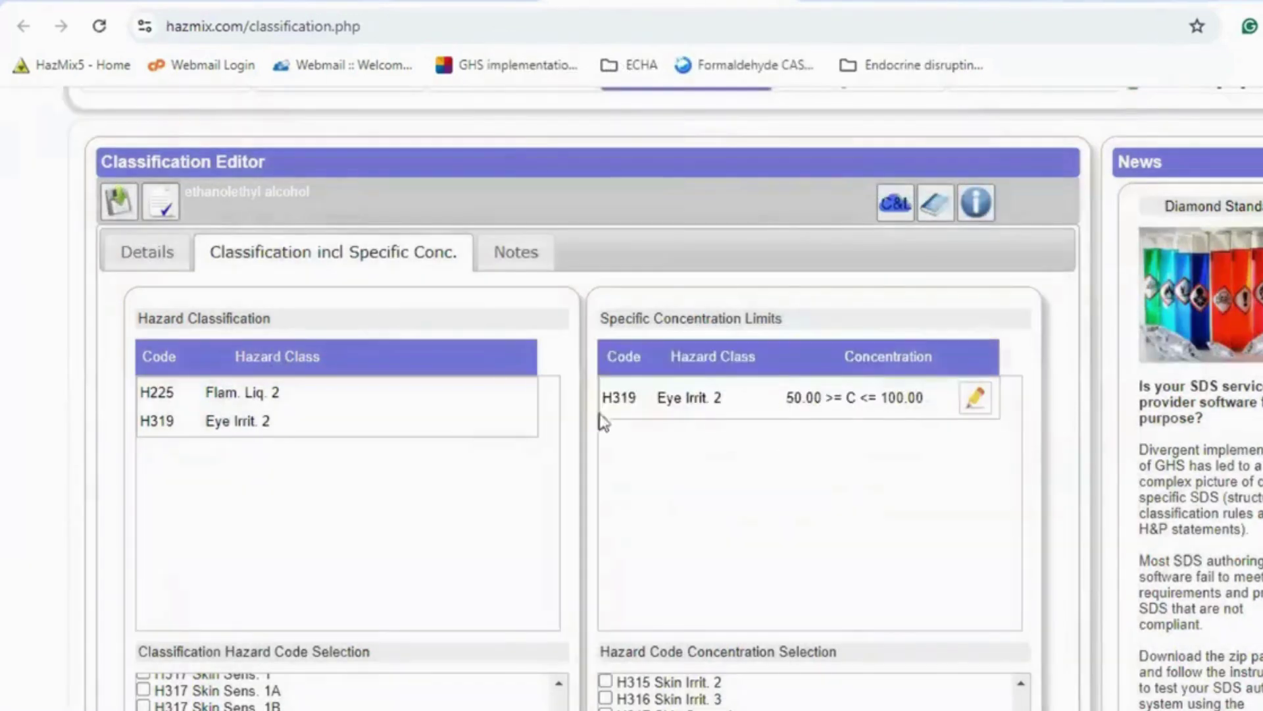
left_click(160, 205)
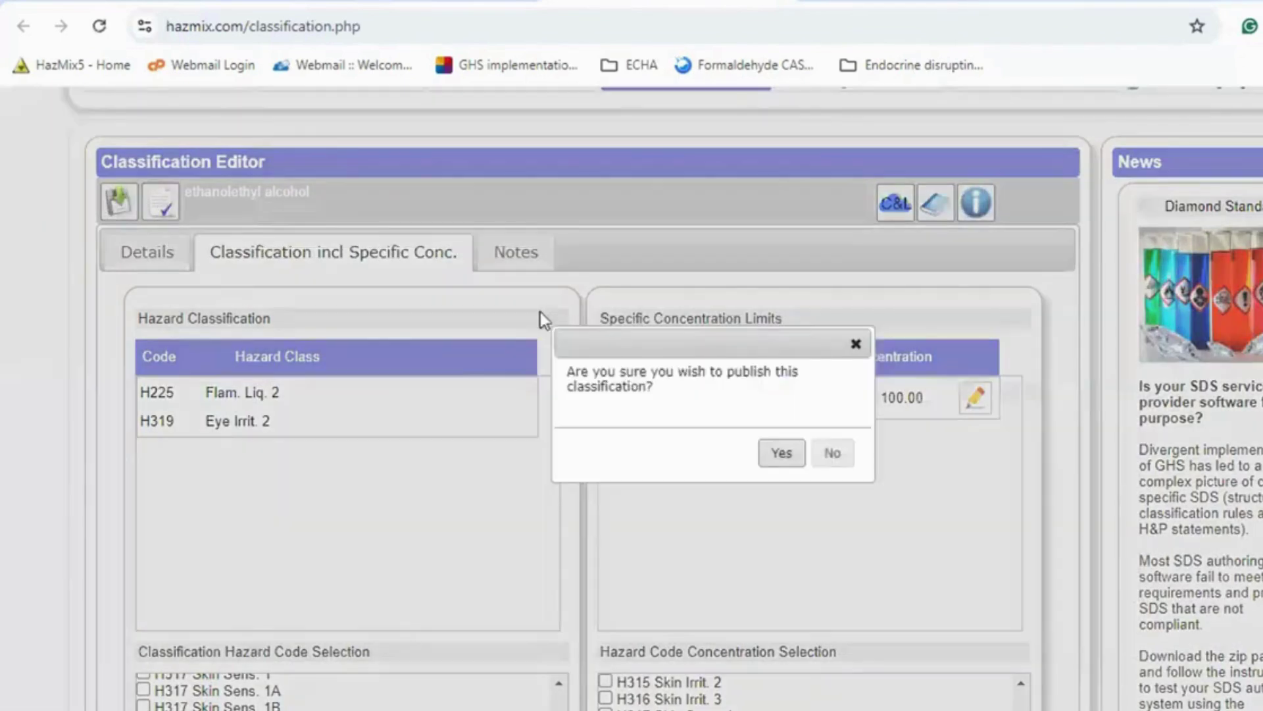
left_click(782, 453)
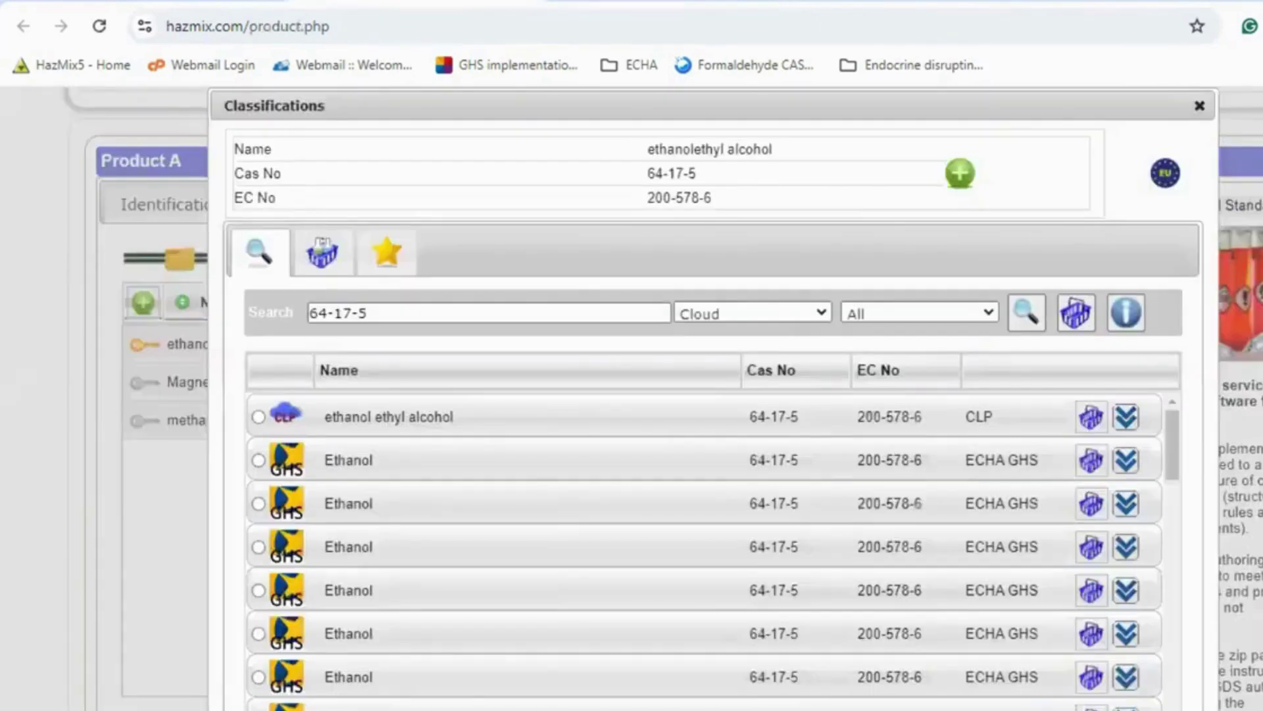
Step: Search the My Published classifications for 64-17-5 and expand the second ethanolethyl alcohol entry to check its hazard codes and specific concentrations
left_click(796, 312)
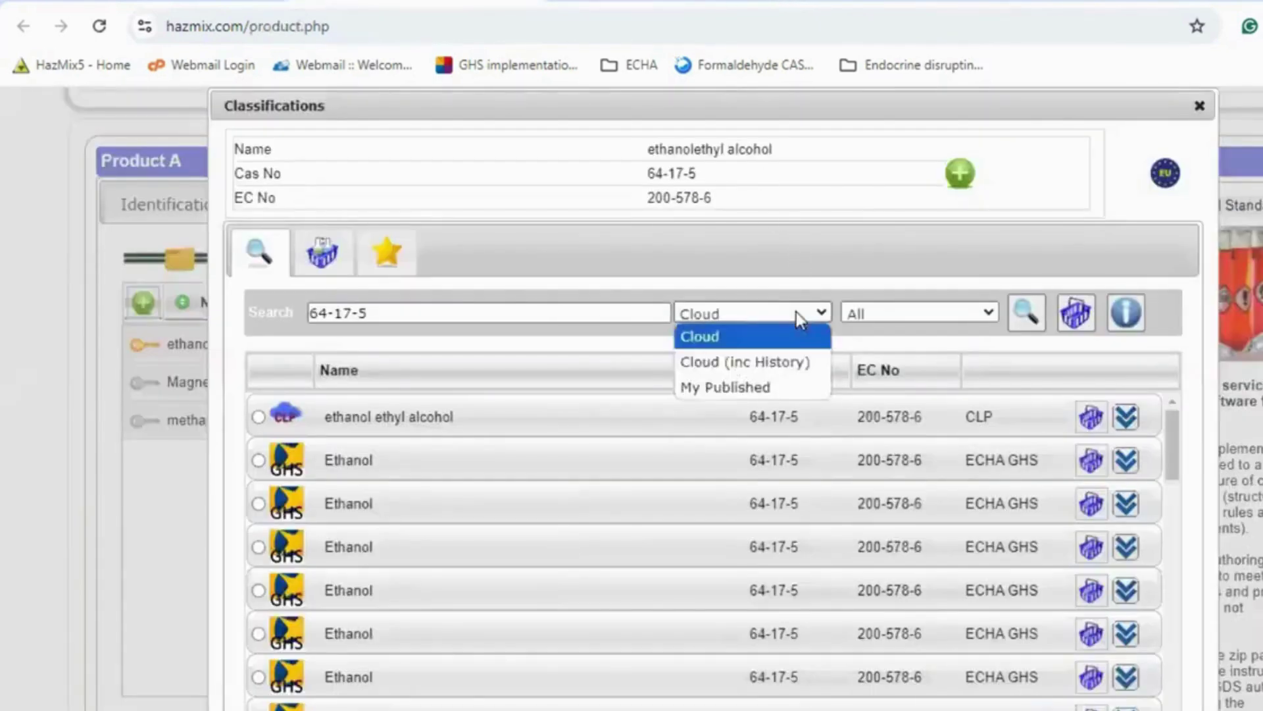
left_click(763, 385)
left_click(1027, 318)
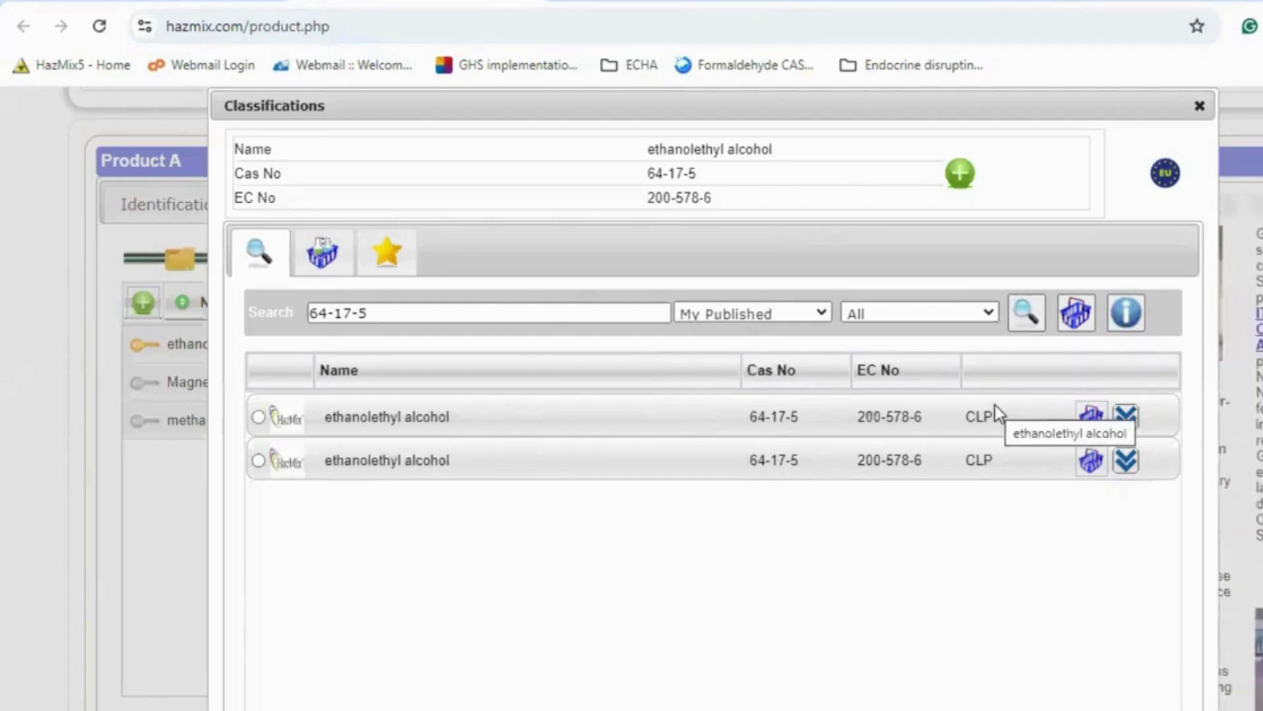
left_click(1124, 462)
scroll(587, 494, "down", 3)
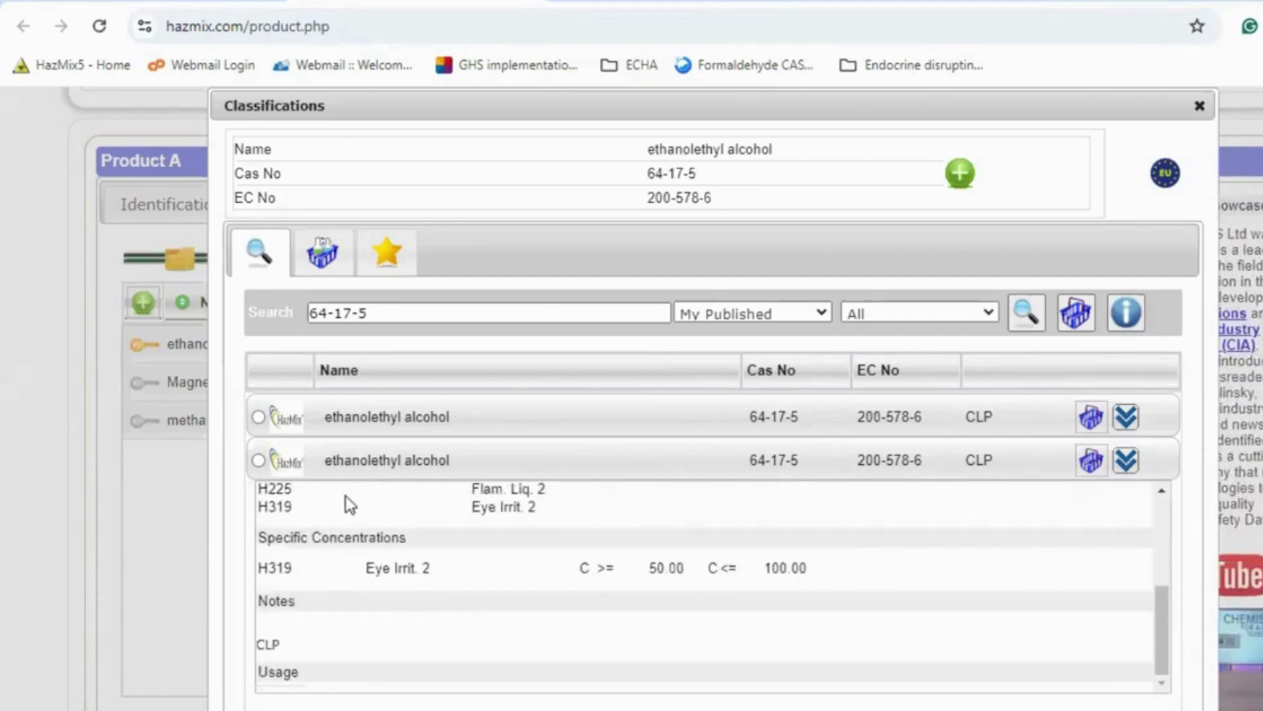
Step: Assign the second published ethanolethyl alcohol CLP classification to the ethanol ingredient of Product A
left_click(258, 460)
scroll(1184, 578, "down", 3)
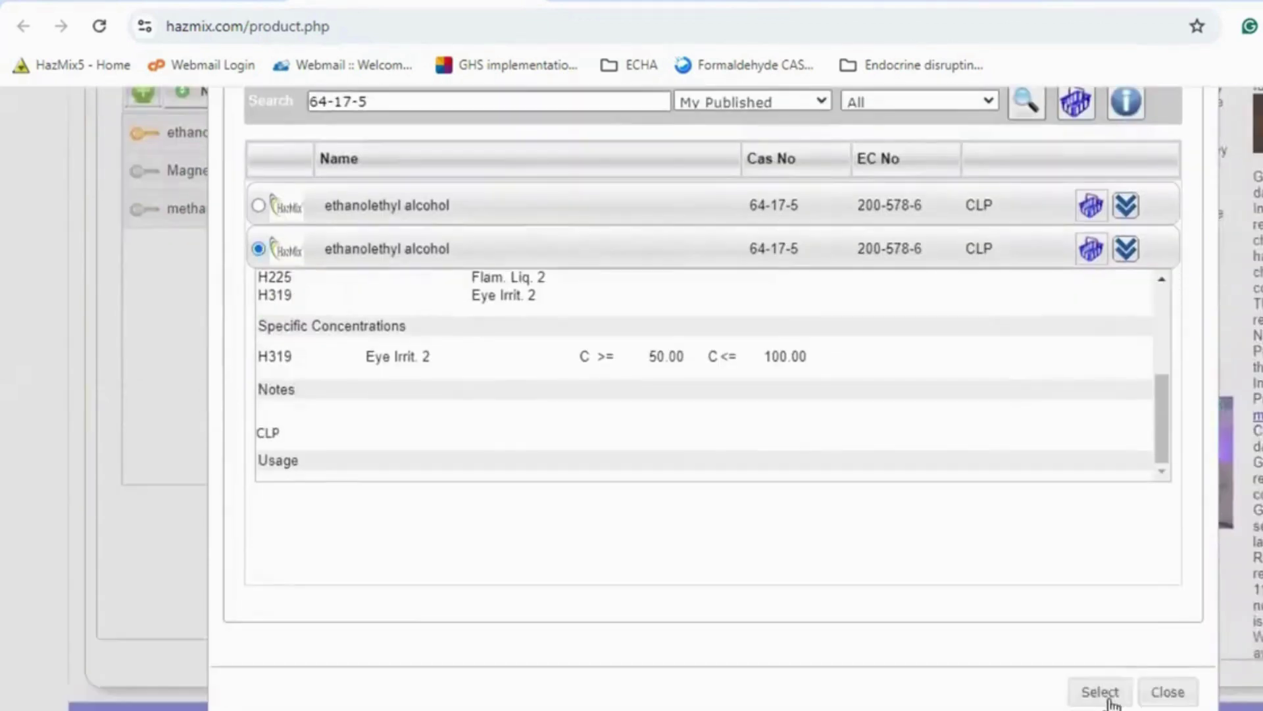
left_click(1102, 692)
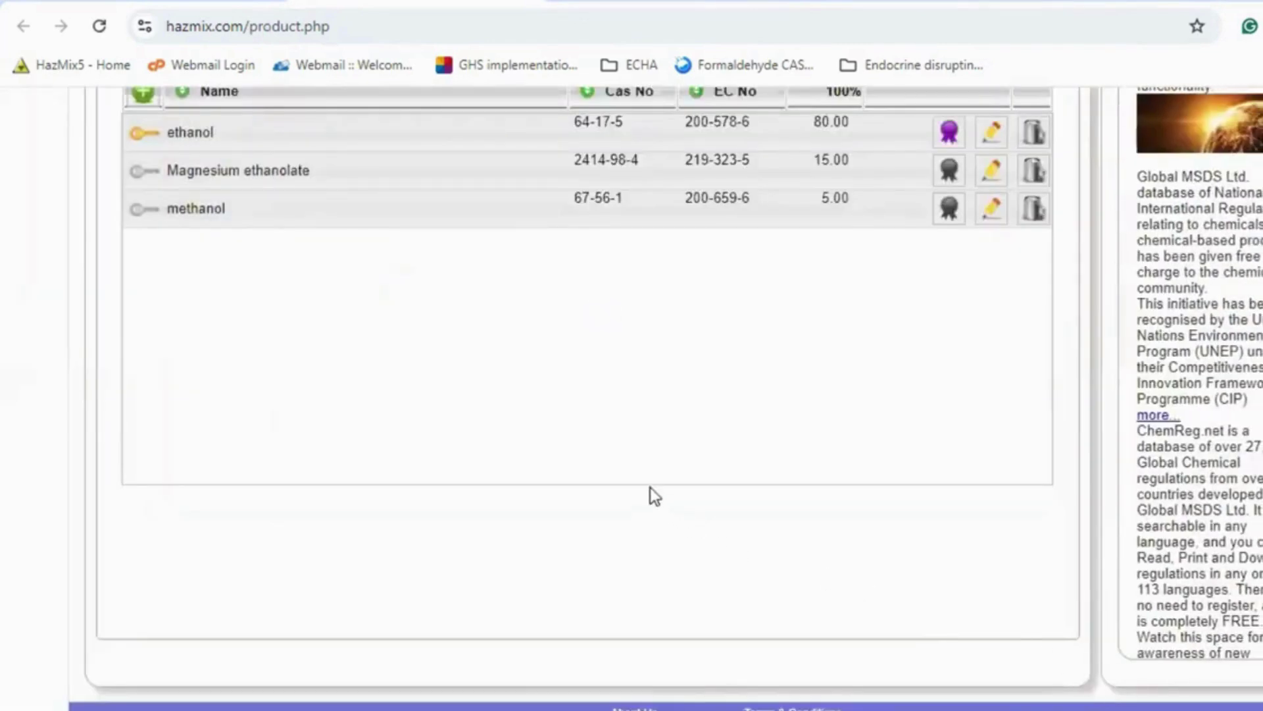
Step: Open the classifications for the Magnesium ethanolate ingredient and search the Cloud source for its CAS number 2414-98-4
scroll(338, 434, "up", 2)
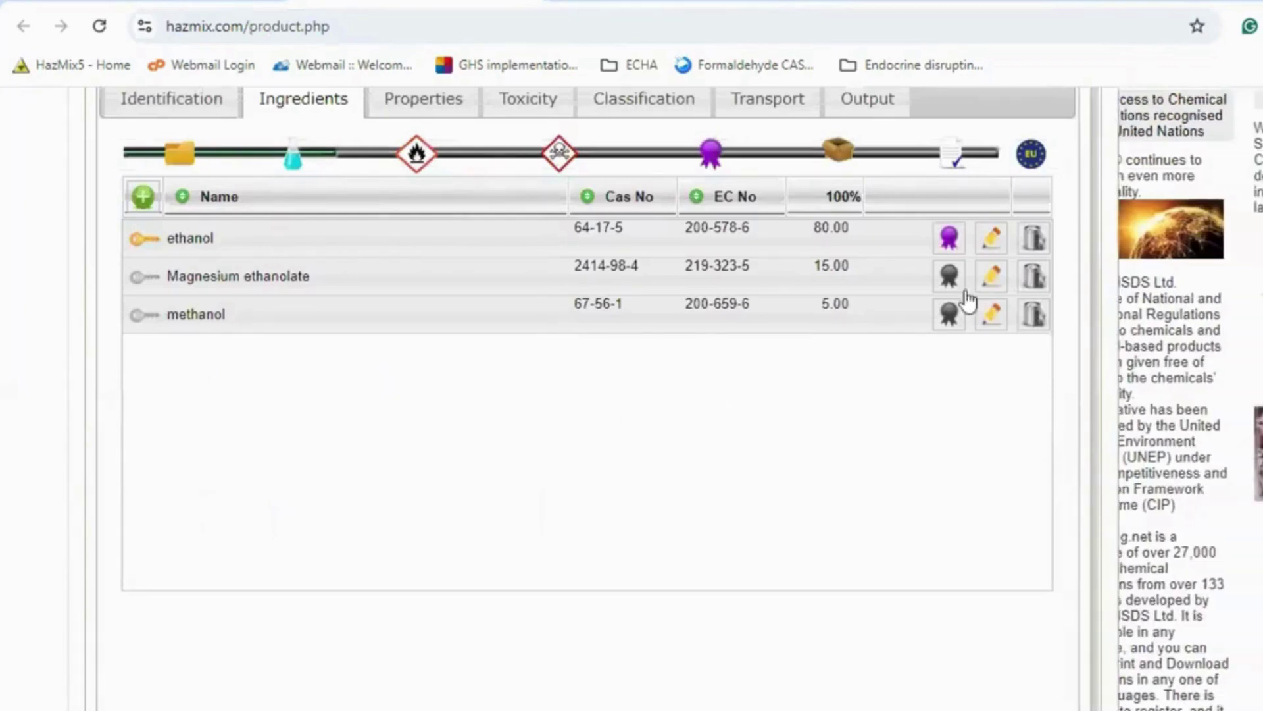
left_click(949, 275)
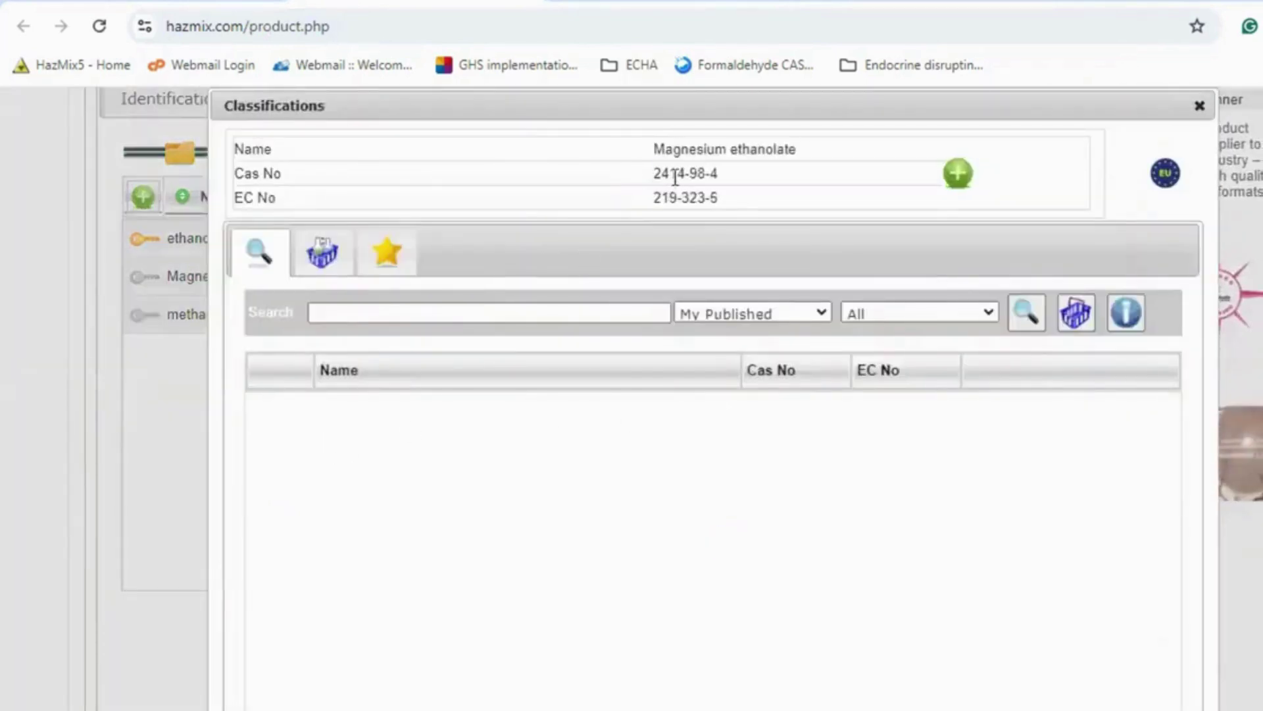
left_click_drag(652, 173, 722, 178)
key("ctrl+c")
left_click(639, 318)
key("ctrl+v")
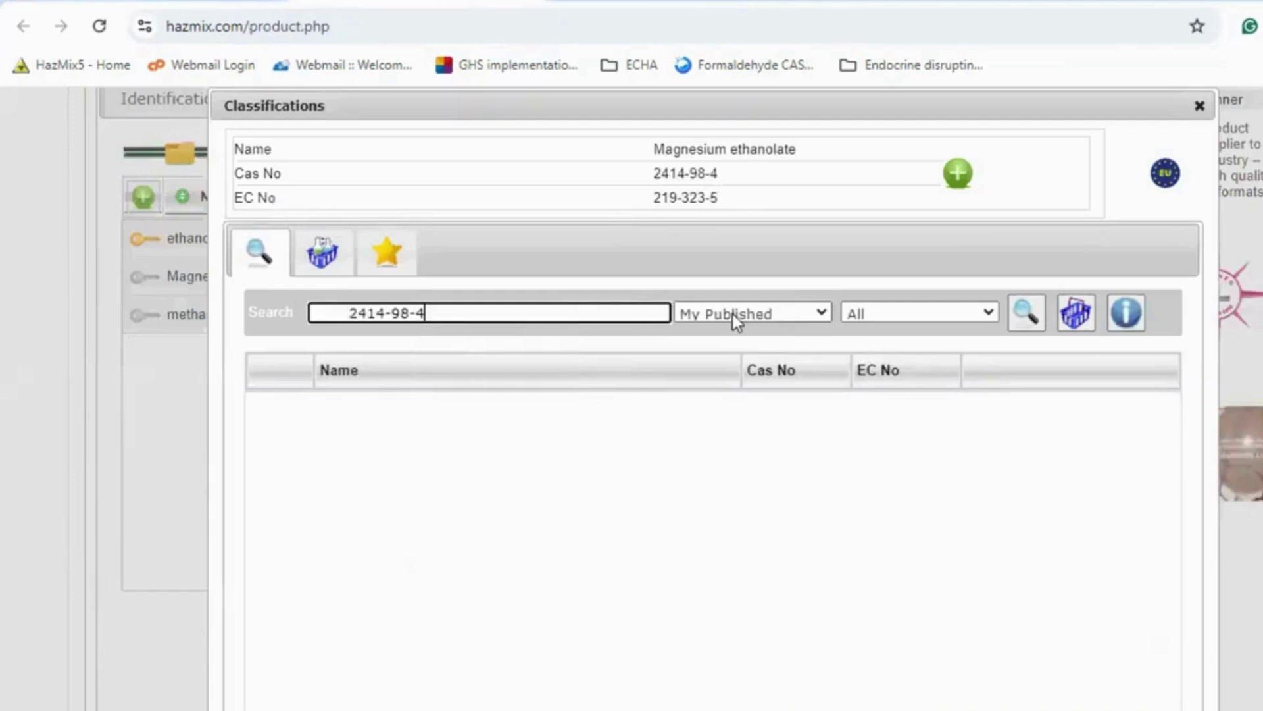
left_click(808, 313)
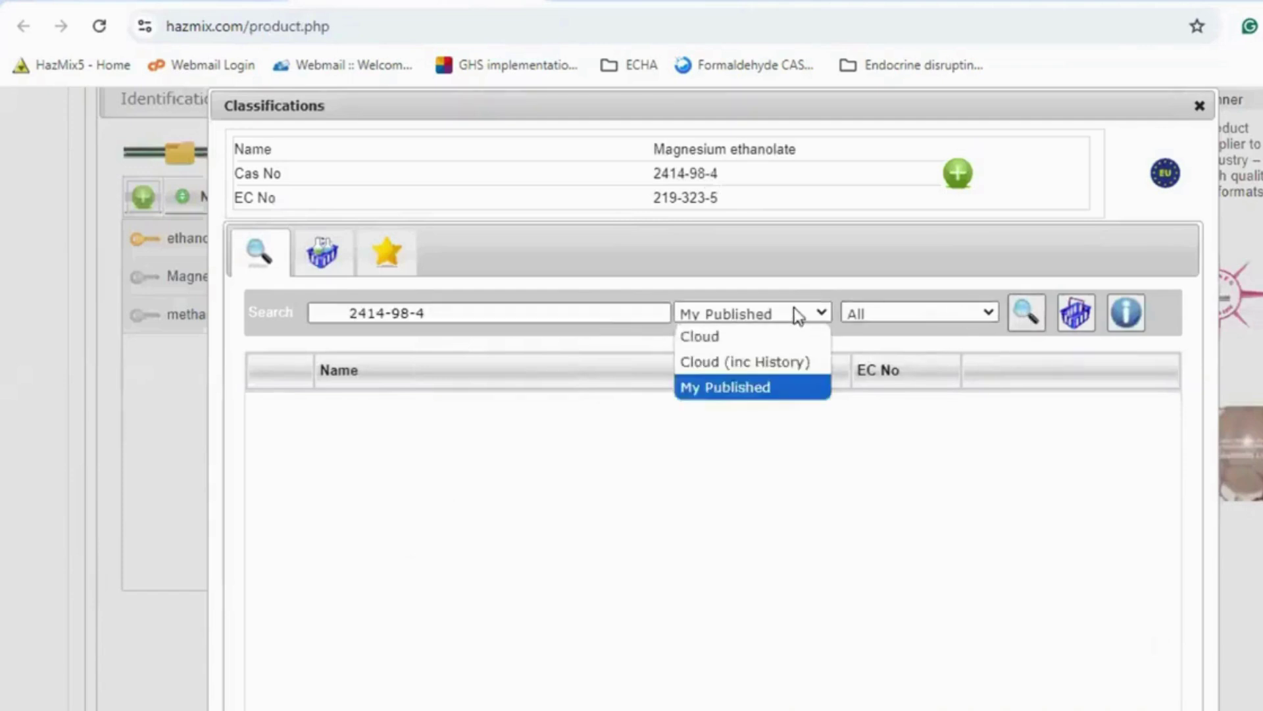
left_click(760, 337)
left_click(1024, 315)
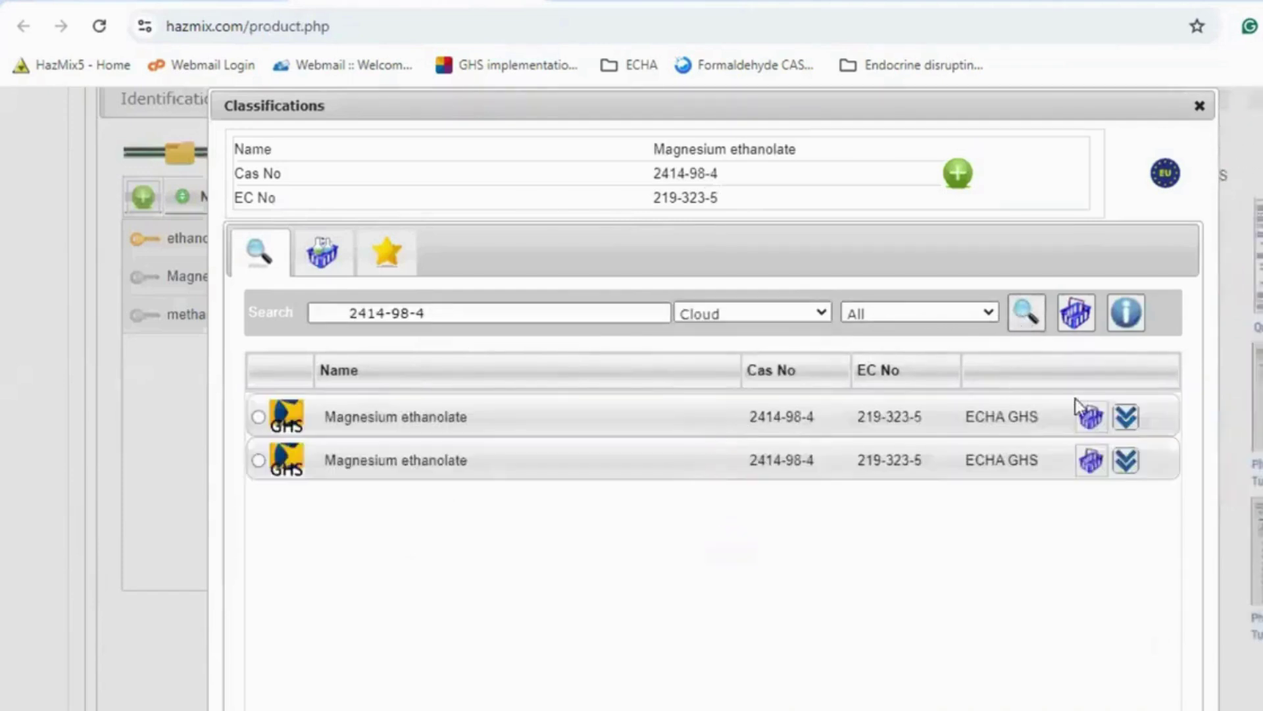
Step: Review the first ECHA GHS classification found for Magnesium ethanolate and assign it to the ingredient
scroll(377, 515, "down", 5)
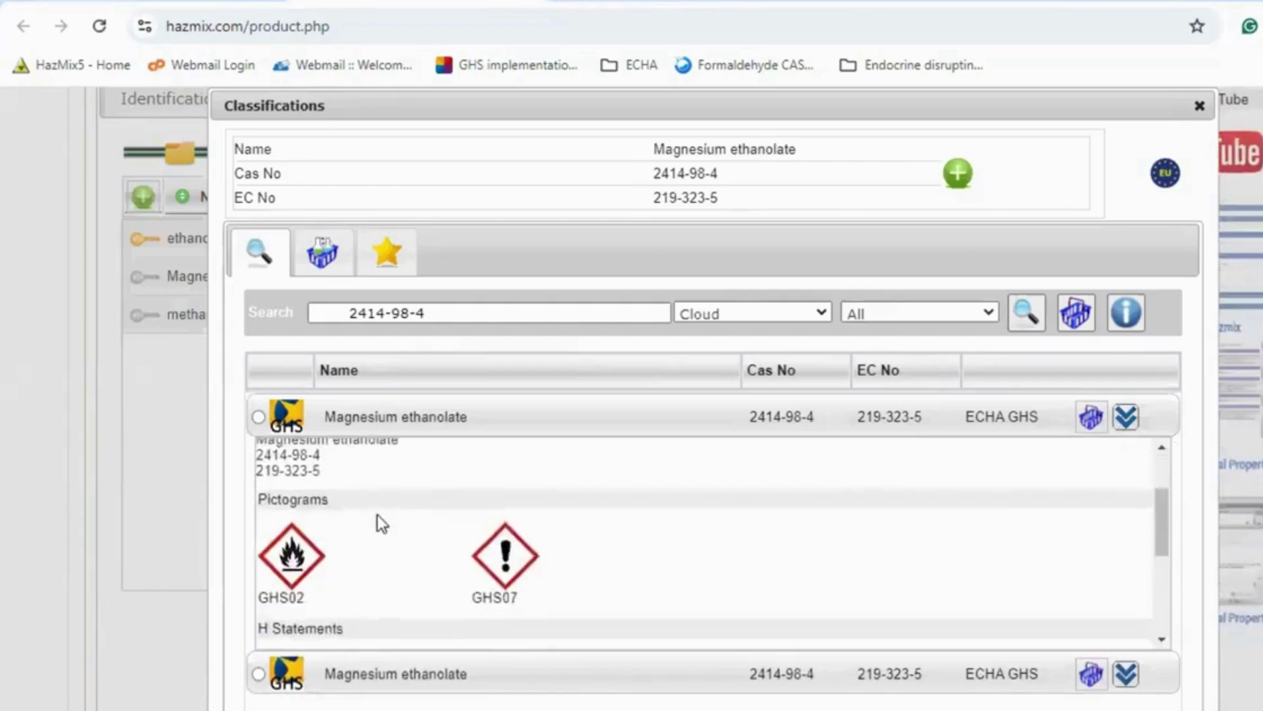
left_click(258, 418)
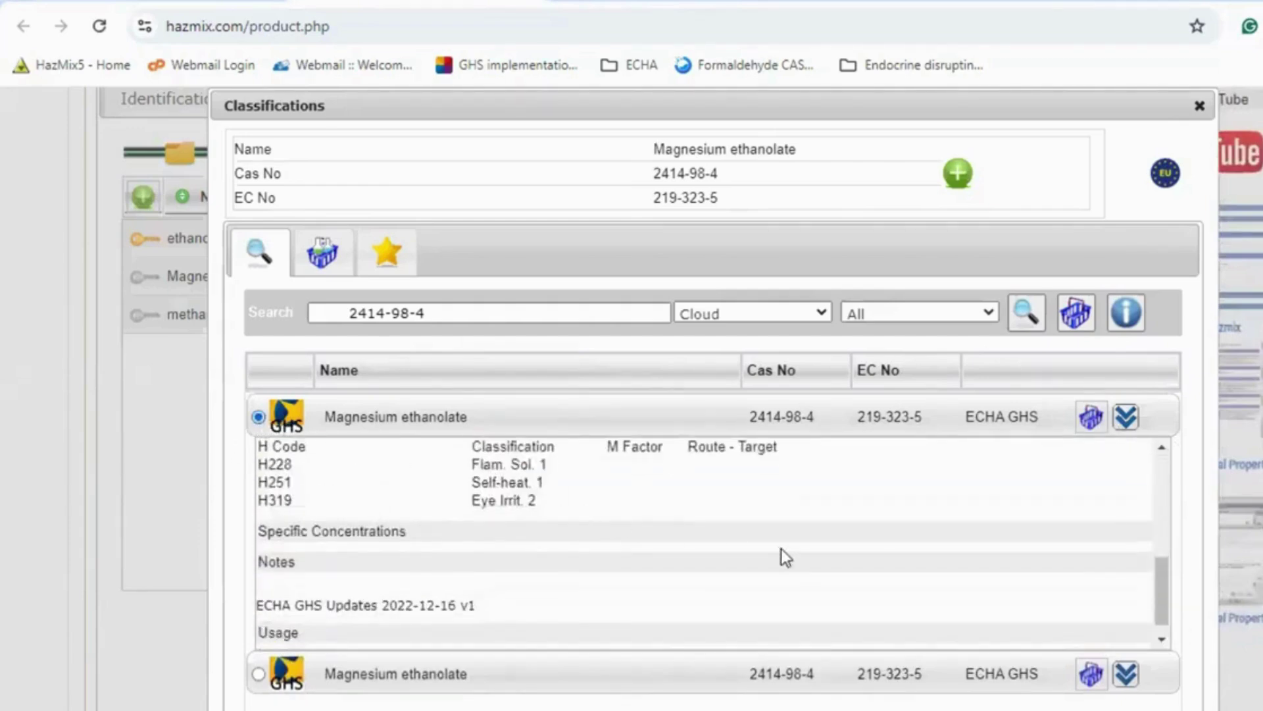
scroll(1213, 504, "down", 5)
left_click(1096, 688)
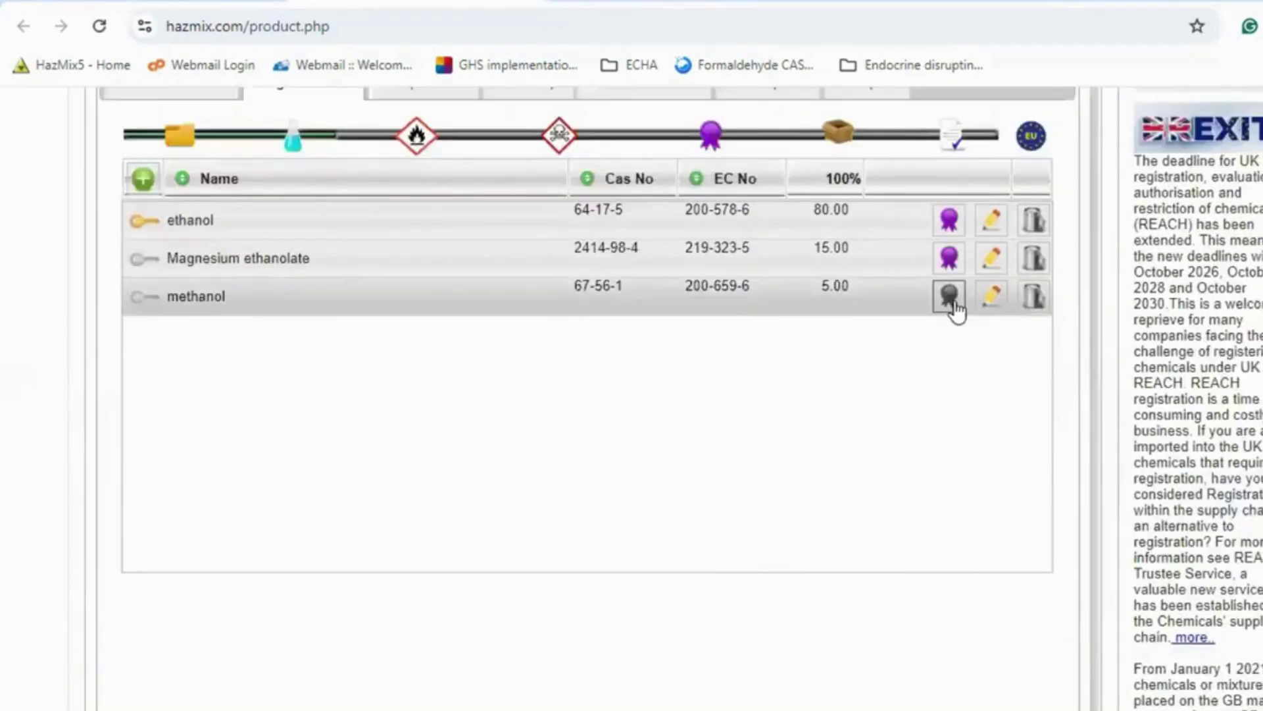
Step: Open the classifications for the methanol ingredient and search the Cloud source for its CAS number 67-56-1
left_click(952, 303)
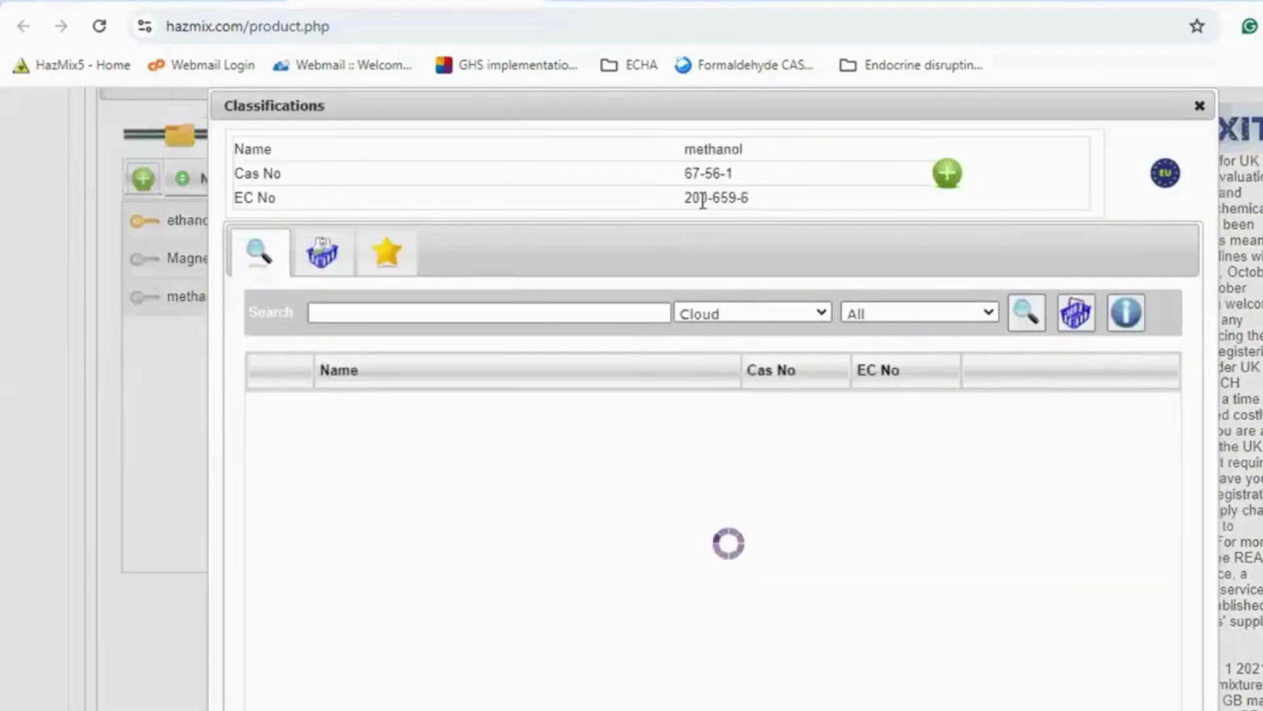
triple_click(717, 171)
key("ctrl+c")
left_click(578, 312)
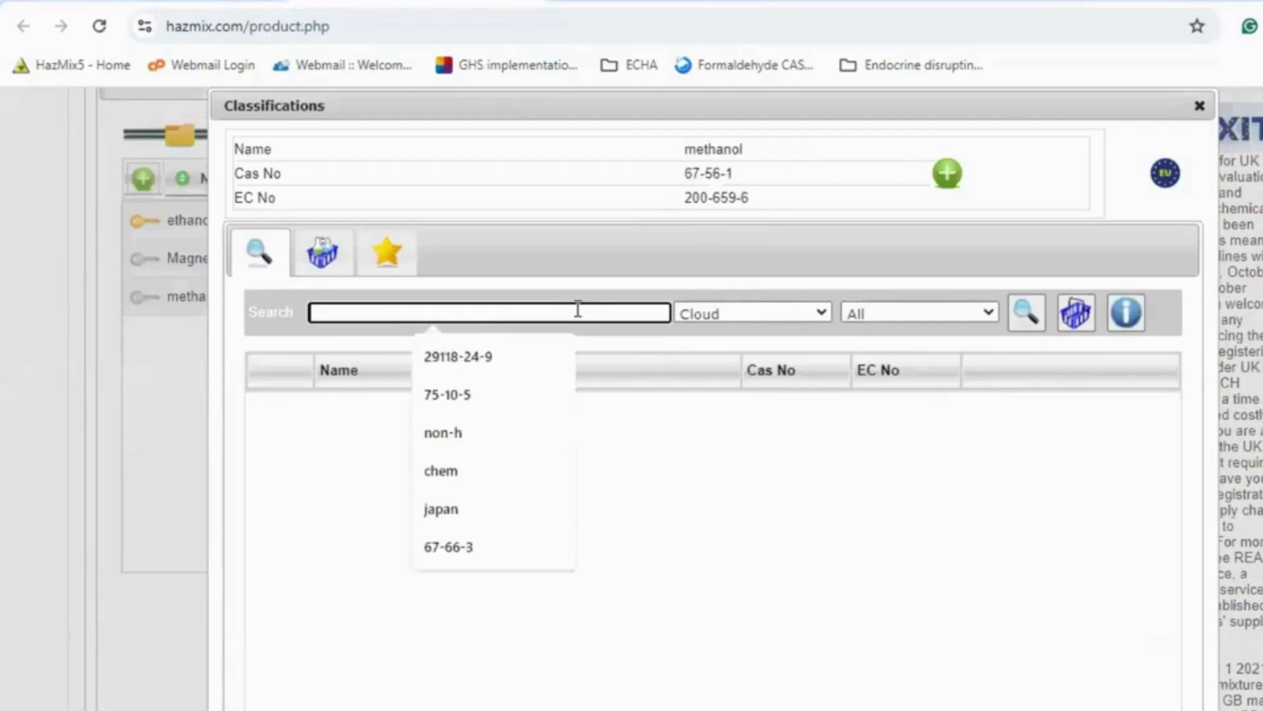
key("ctrl+v")
left_click(1023, 312)
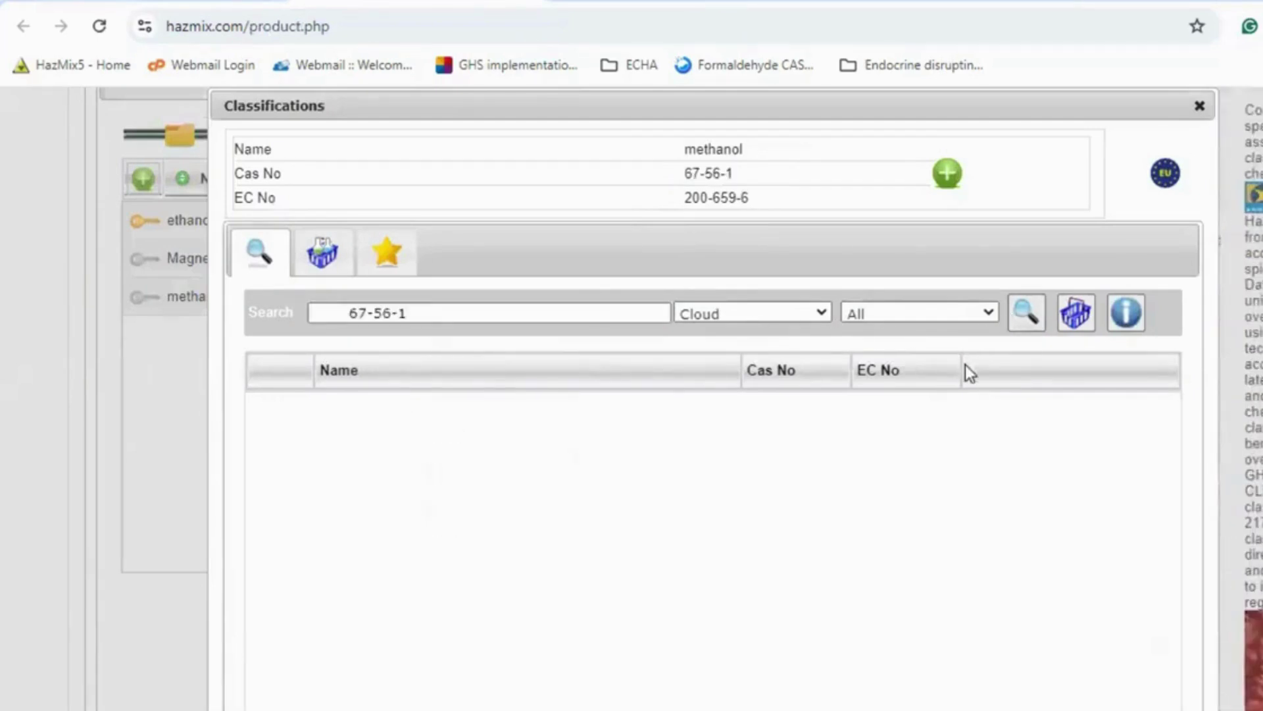
left_click(1025, 315)
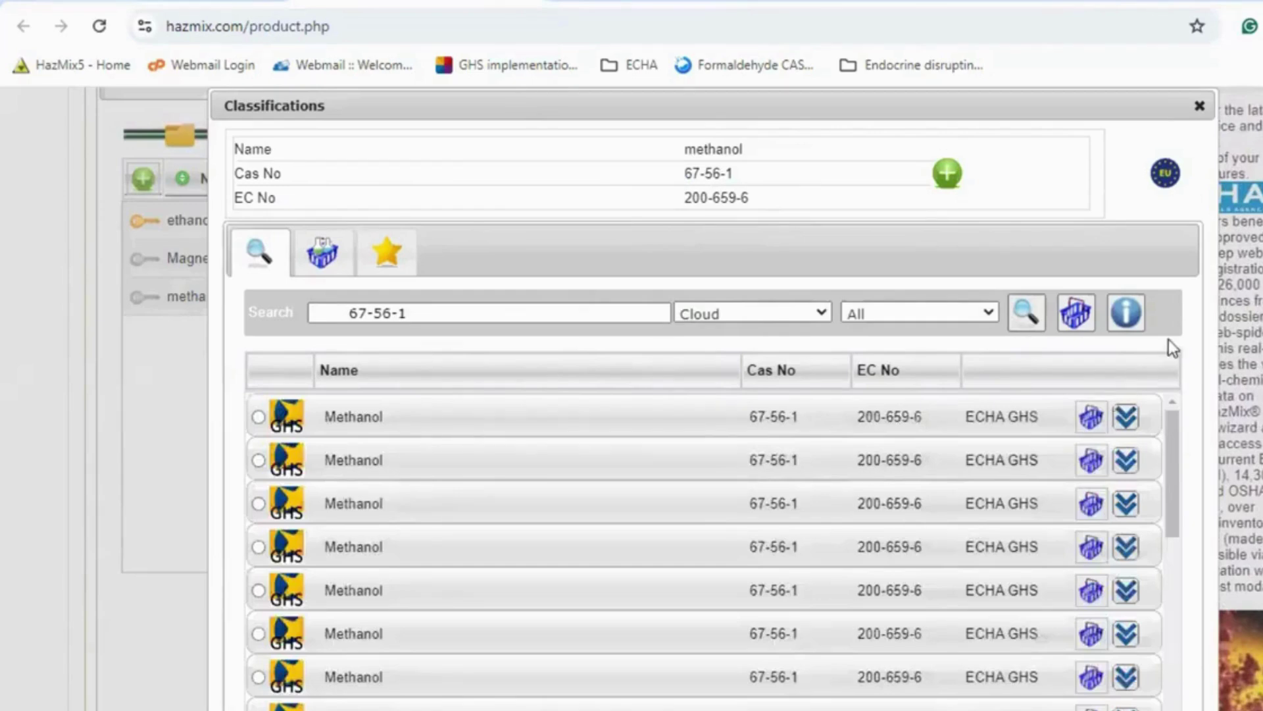
Step: Restrict the methanol search to CLP classifications and expand the methanol entry to check its hazard codes and specific concentrations
scroll(1168, 338, "down", 1)
scroll(1007, 407, "down", 3)
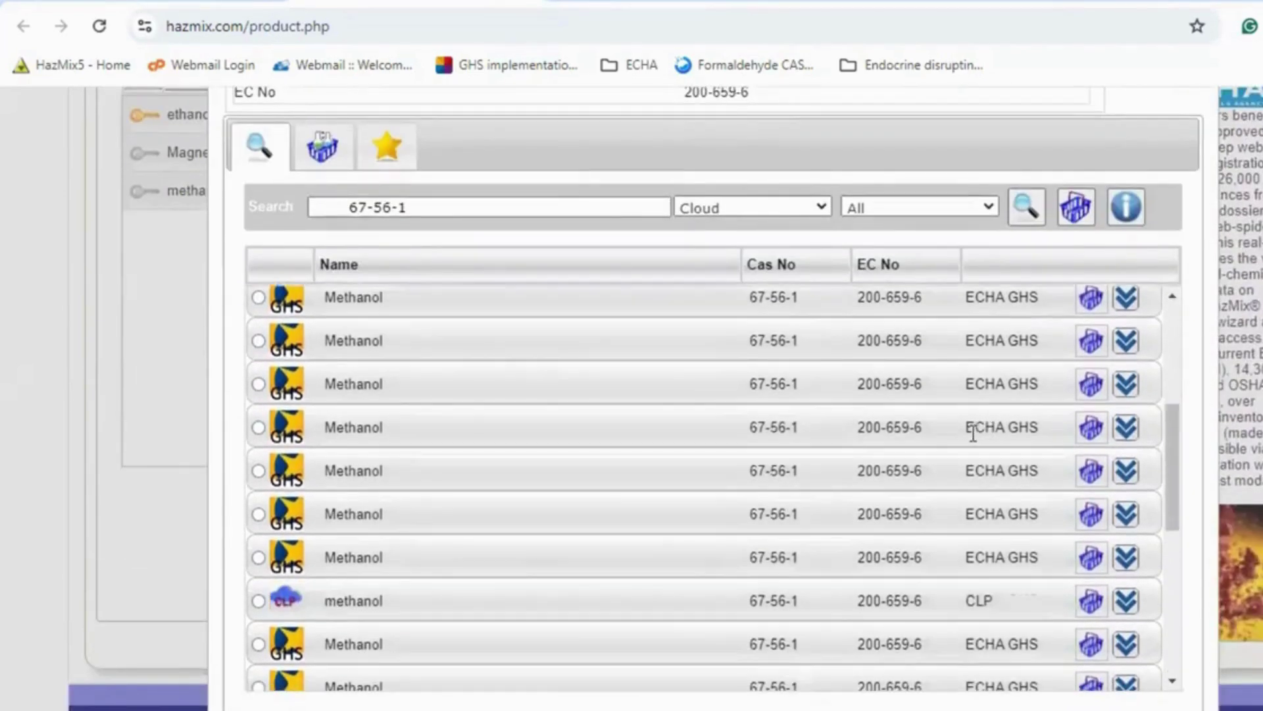
scroll(960, 427, "up", 5)
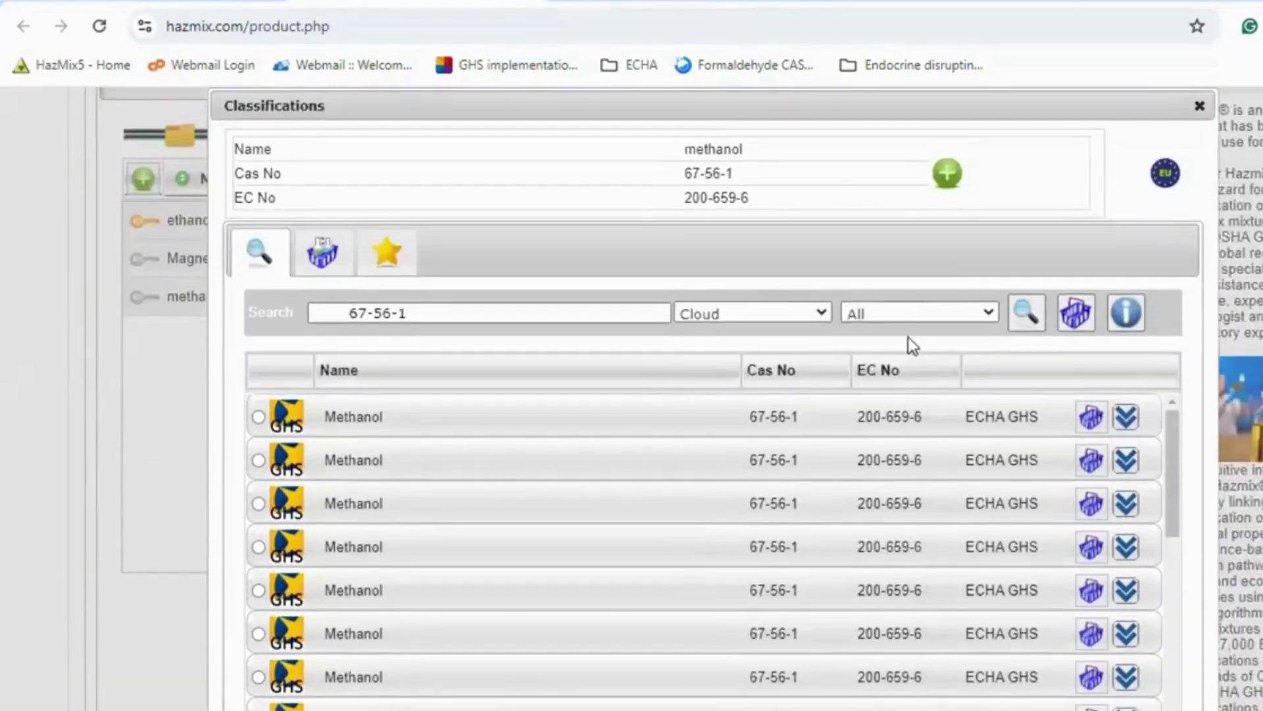
left_click(871, 316)
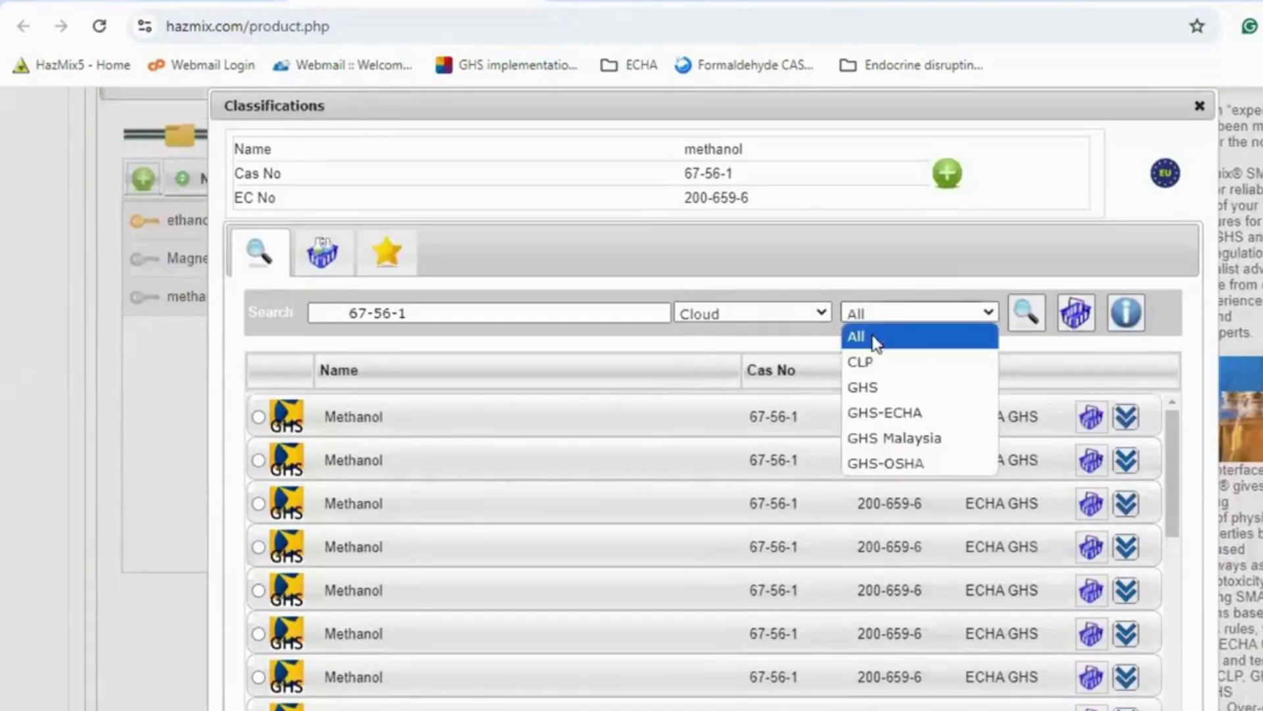
left_click(877, 363)
left_click(1010, 312)
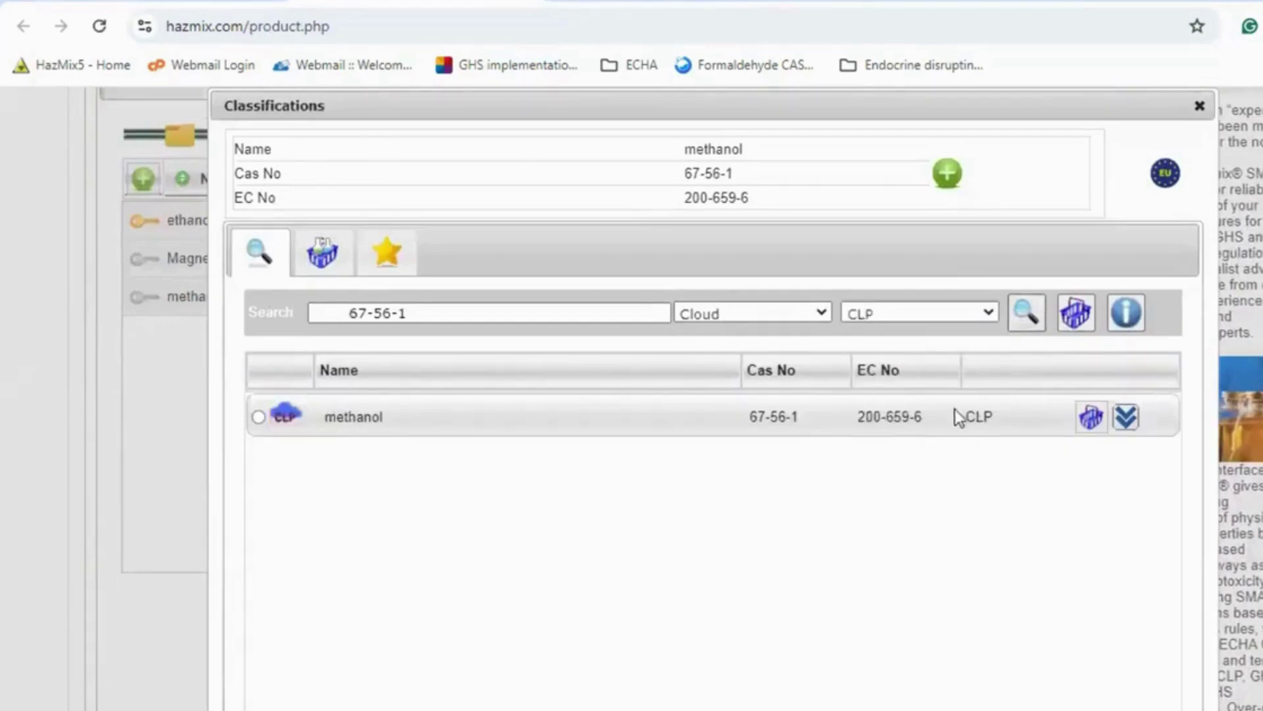
left_click(1122, 417)
scroll(485, 486, "down", 5)
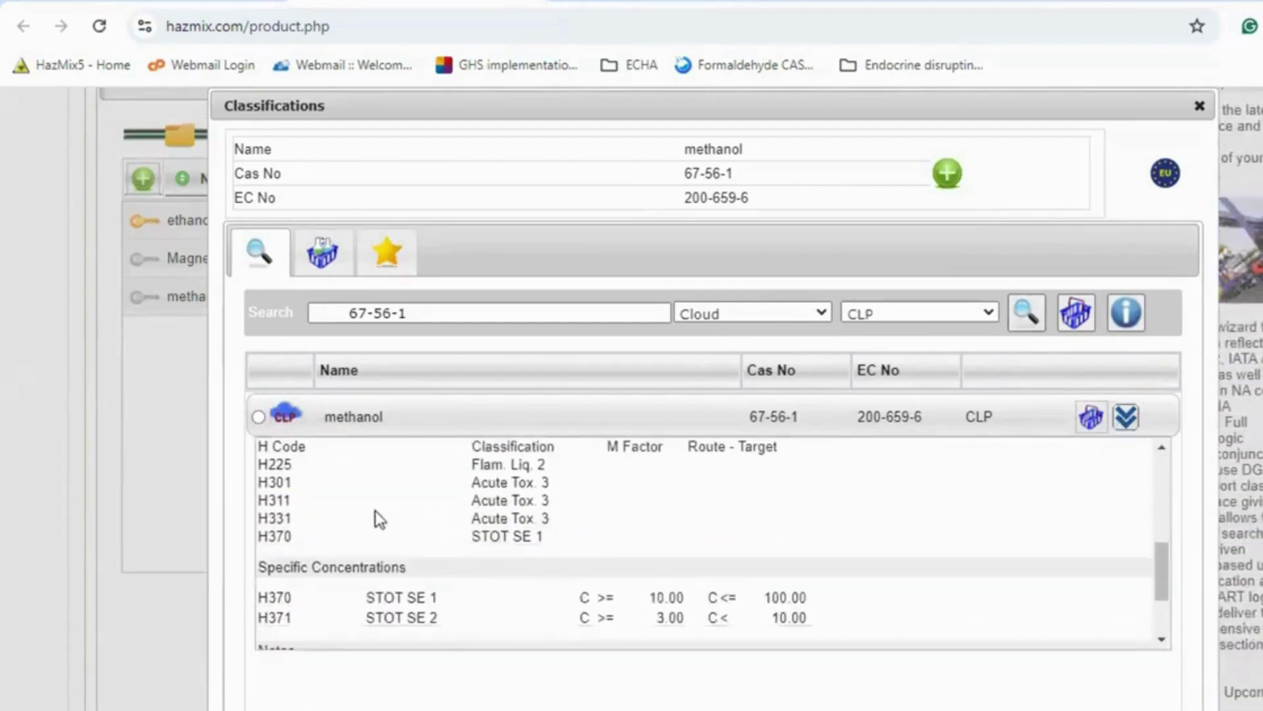
Step: Assign the Cloud CLP classification for methanol to the methanol ingredient of Product A
left_click(258, 418)
scroll(987, 658, "down", 2)
scroll(1020, 653, "down", 2)
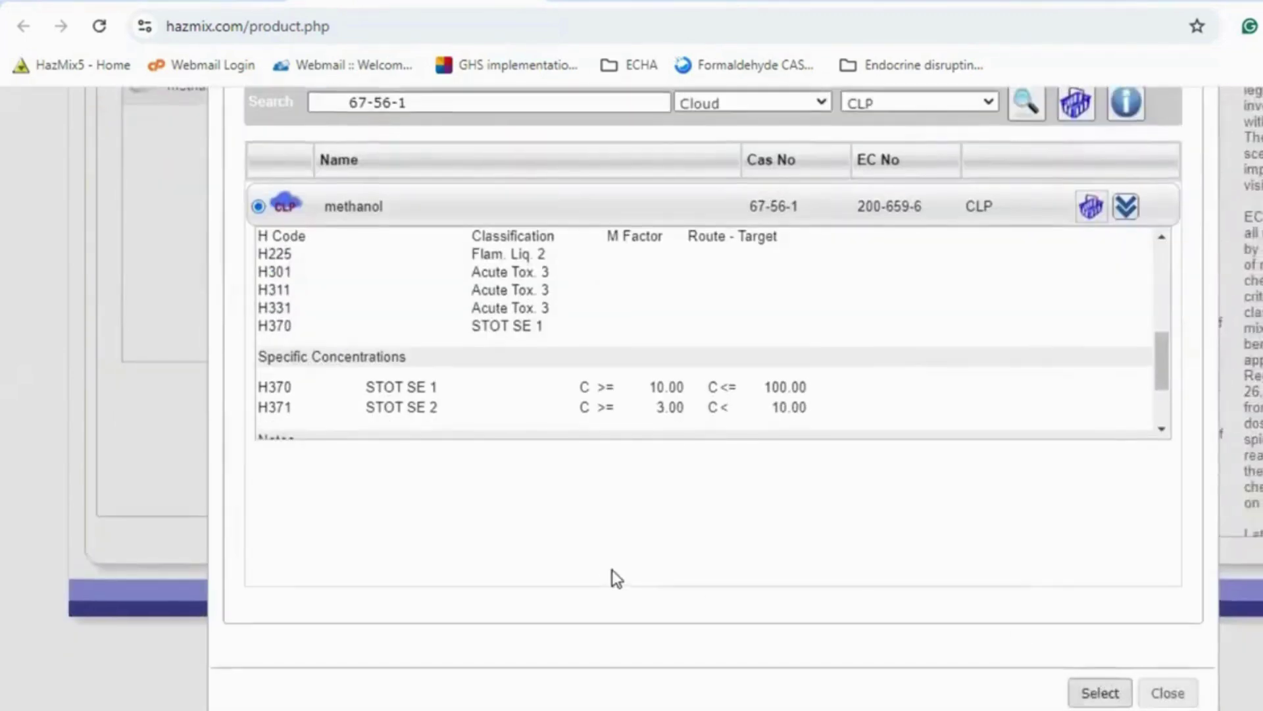
scroll(612, 572, "up", 2)
scroll(1079, 631, "down", 2)
left_click(1107, 684)
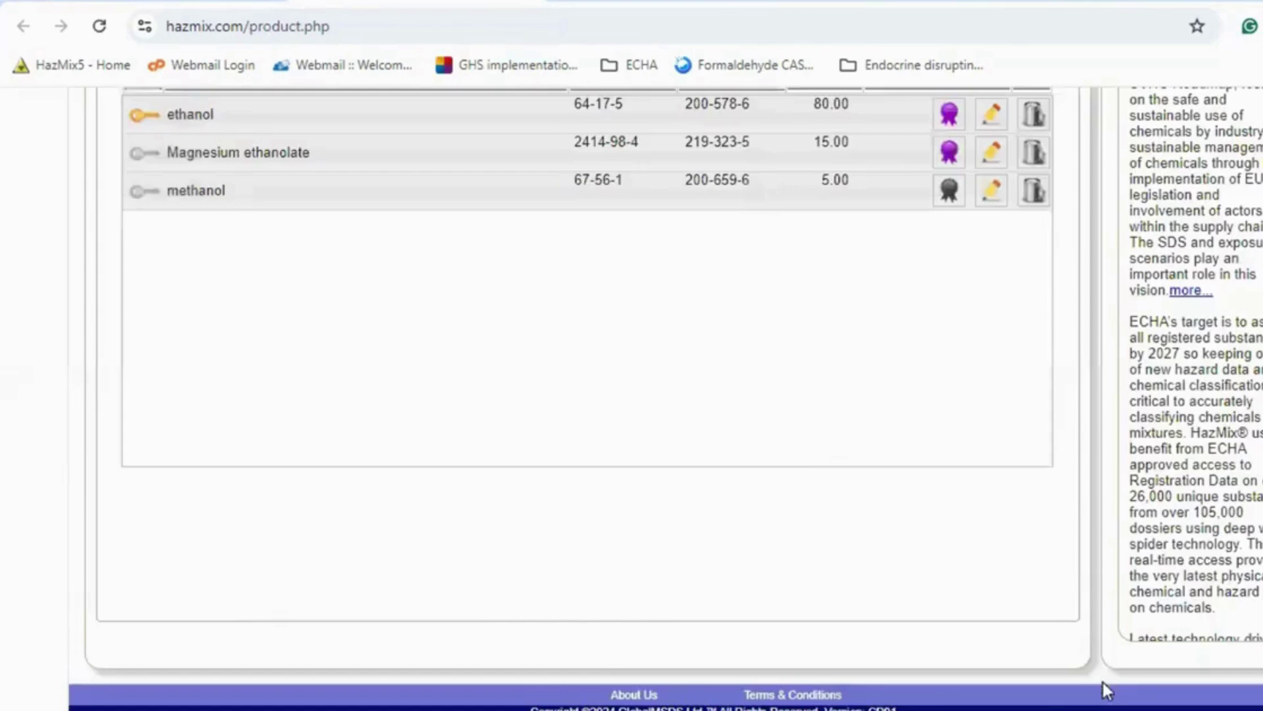
scroll(811, 476, "up", 4)
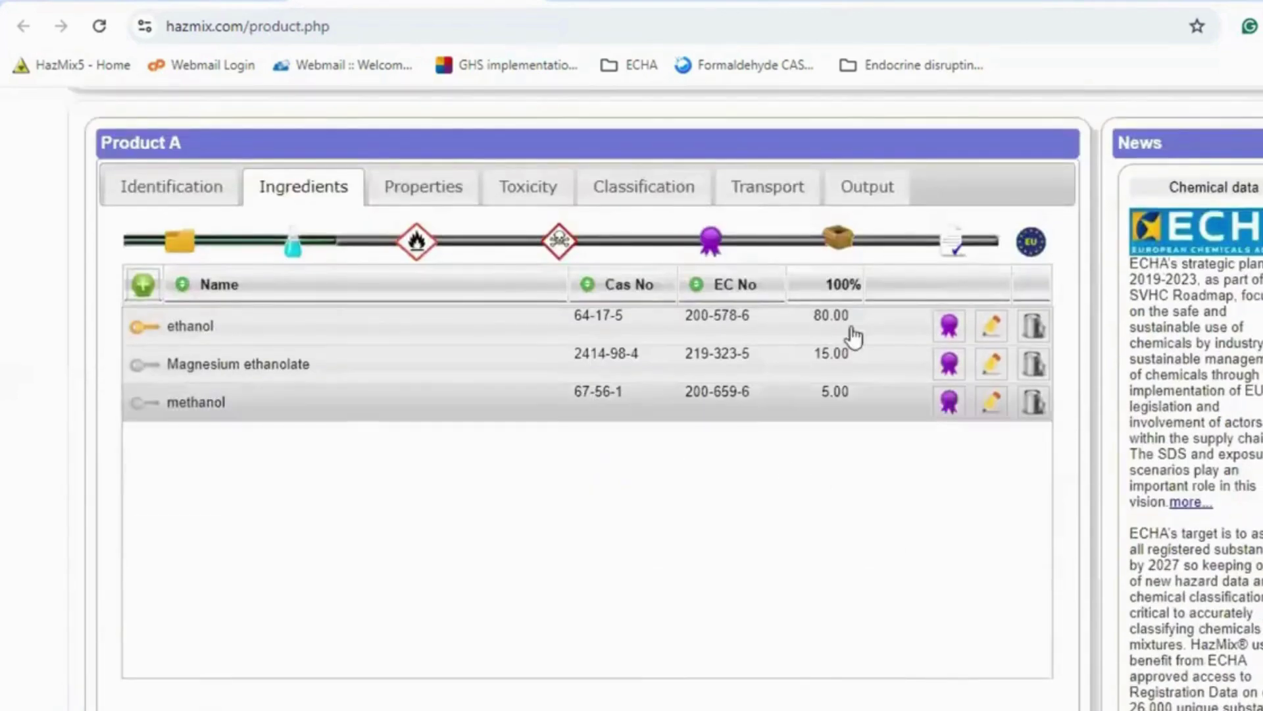